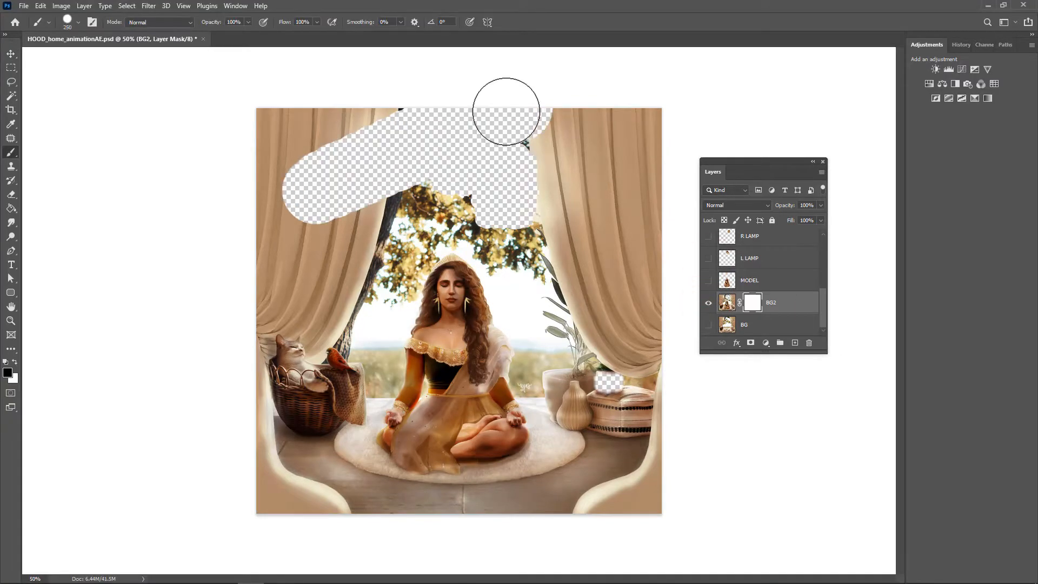
# - Paint black on the BG2 layer mask around the seated woman, clearing large areas at 250 px and refining her outline at 60 px
pyautogui.moveTo(505, 105); pyautogui.dragTo(505, 112)
pyautogui.moveTo(448, 222)
pyautogui.mouseDown()
pyautogui.moveTo(615, 343)
pyautogui.moveTo(647, 397)
pyautogui.moveTo(651, 483)
pyautogui.mouseUp()
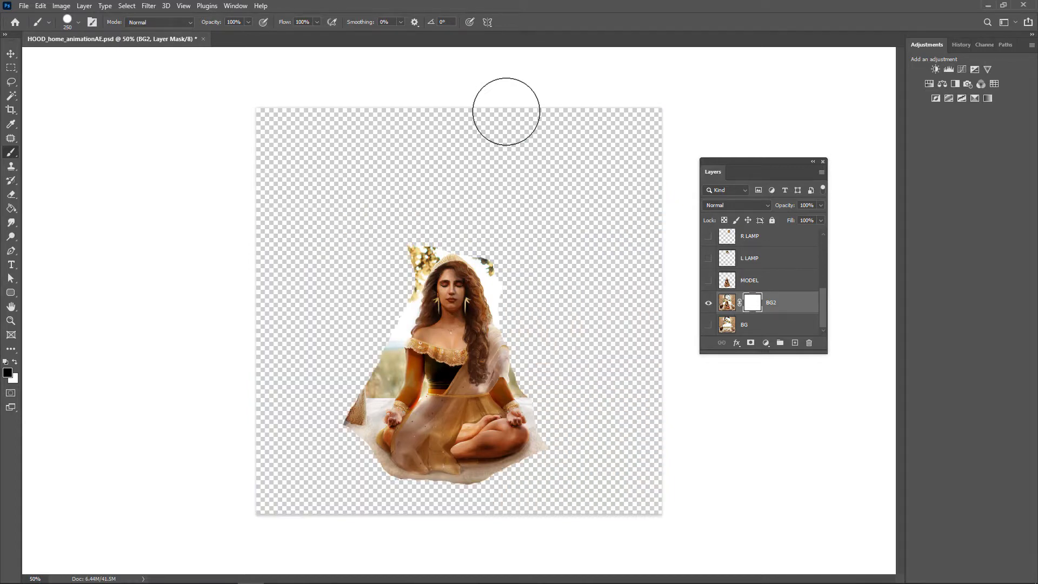
pyautogui.press('[')
pyautogui.press('[')
pyautogui.press('[')
pyautogui.press('[')
pyautogui.press('[')
pyautogui.press('[')
pyautogui.press('[')
pyautogui.press('[')
pyautogui.press('[')
pyautogui.moveTo(526, 472)
pyautogui.mouseDown()
pyautogui.moveTo(378, 464)
pyautogui.moveTo(370, 378)
pyautogui.mouseUp()
pyautogui.moveTo(411, 242)
pyautogui.mouseDown()
pyautogui.moveTo(439, 251)
pyautogui.moveTo(501, 317)
pyautogui.mouseUp()
pyautogui.moveTo(421, 251)
pyautogui.mouseDown()
pyautogui.moveTo(367, 430)
pyautogui.moveTo(394, 466)
pyautogui.mouseUp()
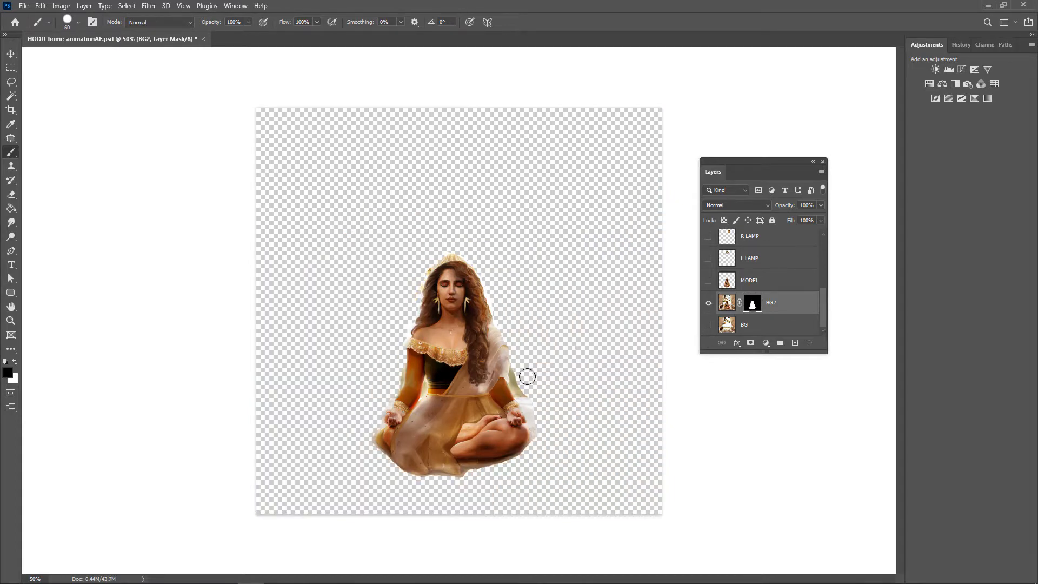
pyautogui.moveTo(532, 374); pyautogui.dragTo(529, 416)
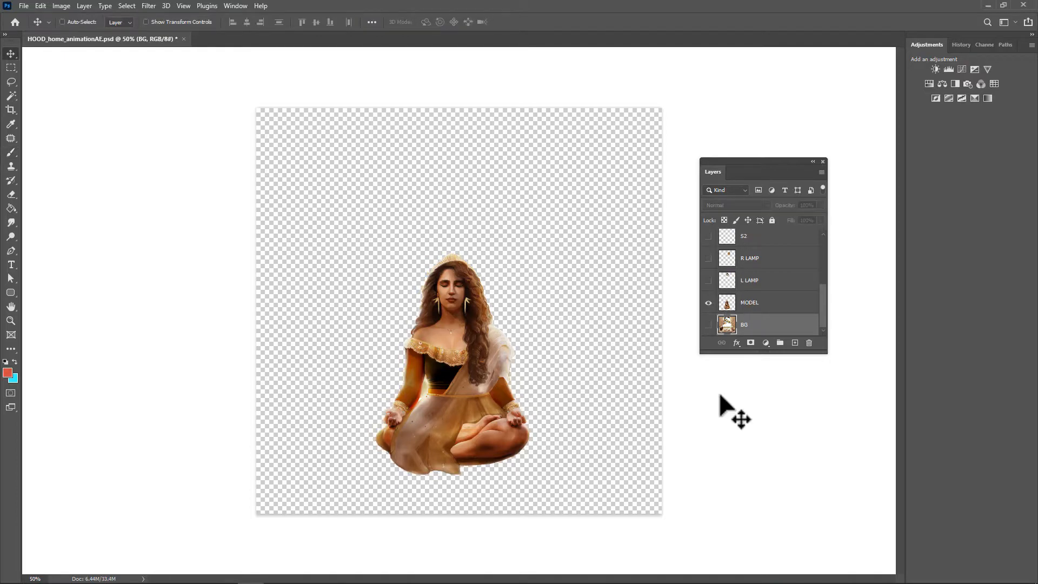
# - Show the BG layer and briefly hide the MODEL layer to check the background behind the woman
pyautogui.click(708, 324)
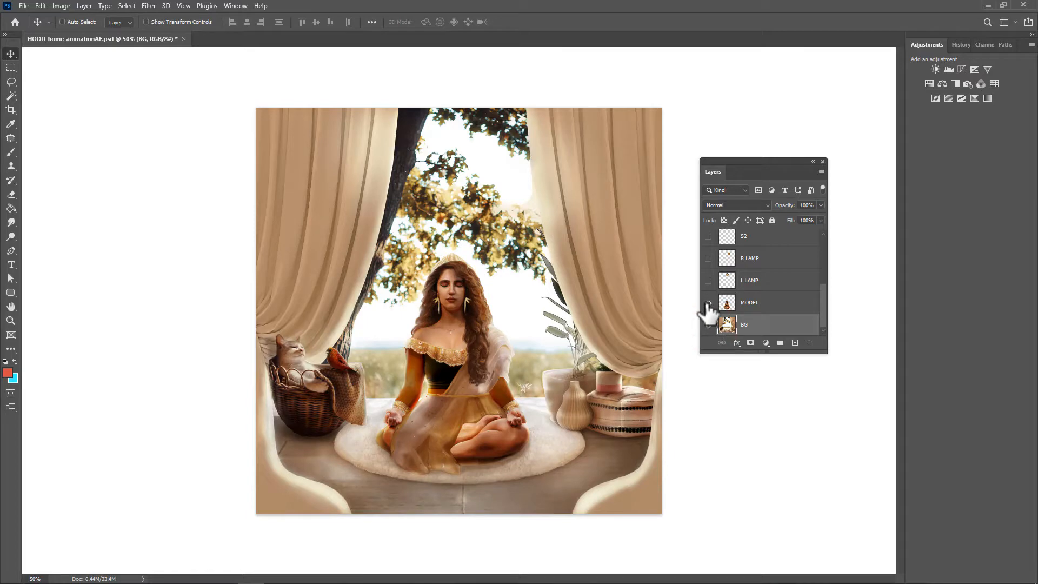
pyautogui.click(708, 302)
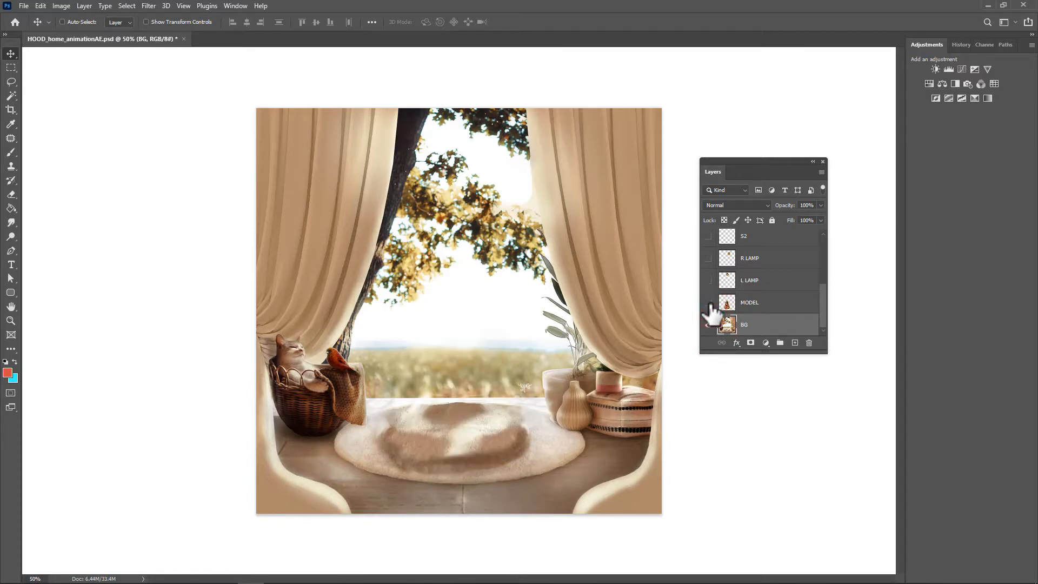
pyautogui.click(708, 303)
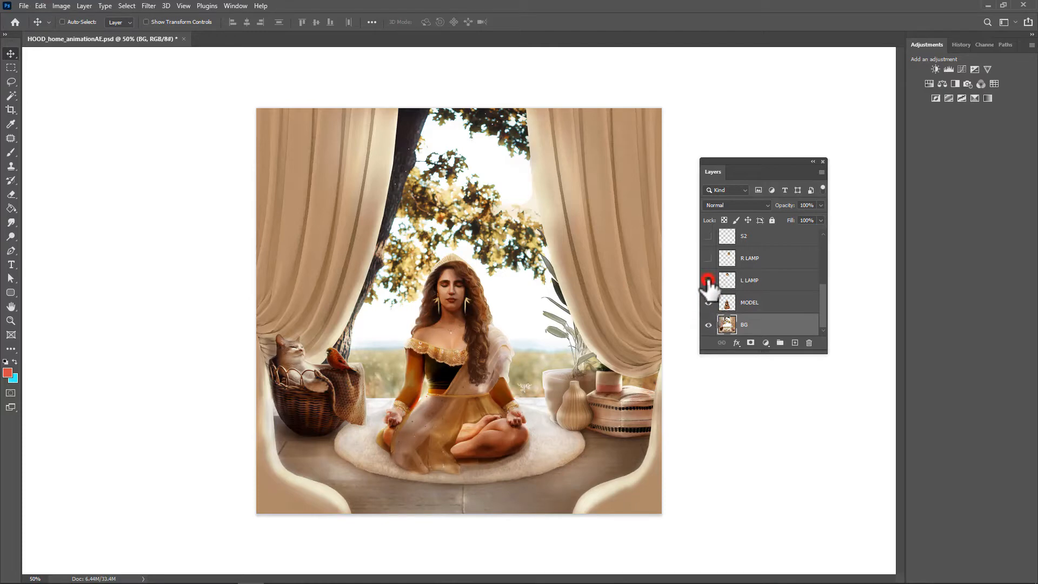
# - Make the L LAMP, R LAMP and S2 layers visible and save the document
pyautogui.click(708, 279)
pyautogui.click(708, 258)
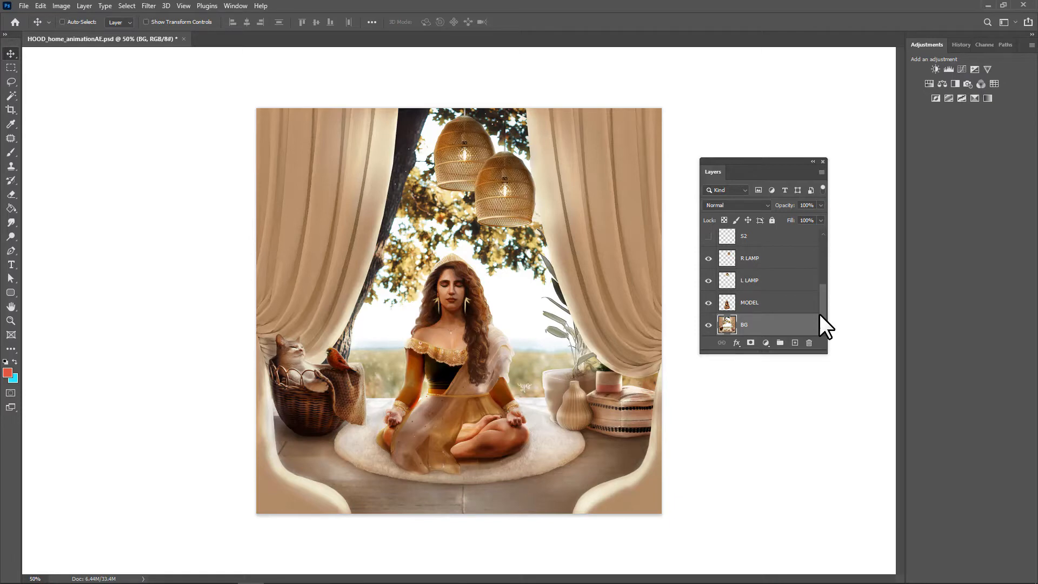
pyautogui.click(708, 235)
pyautogui.click(23, 5)
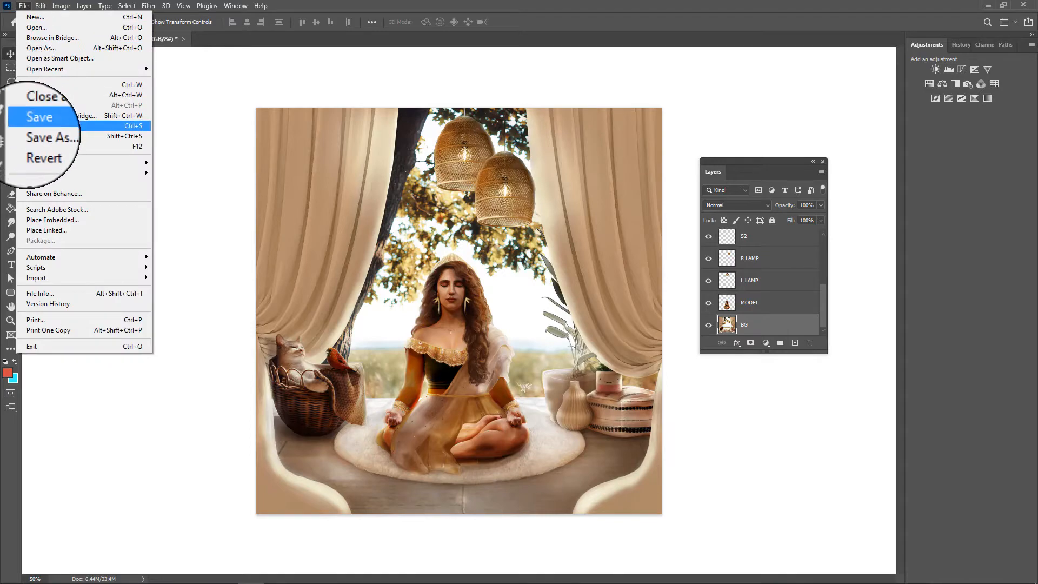
pyautogui.click(43, 125)
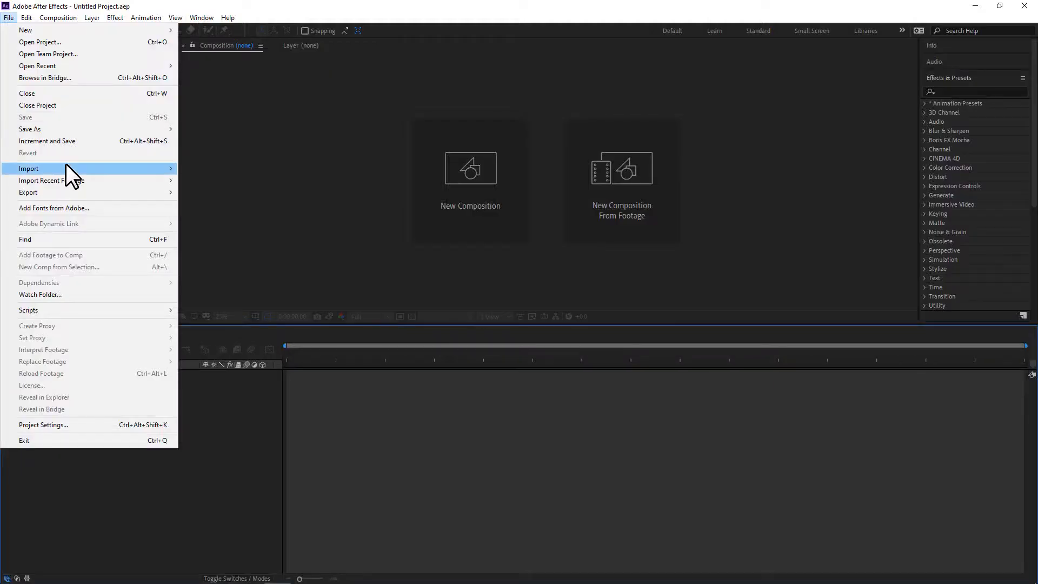
# - Switch to After Effects and import HOOD_home_animationAE.psd as Composition - Retain Layer Sizes with Editable Layer Styles
pyautogui.moveTo(68, 168)
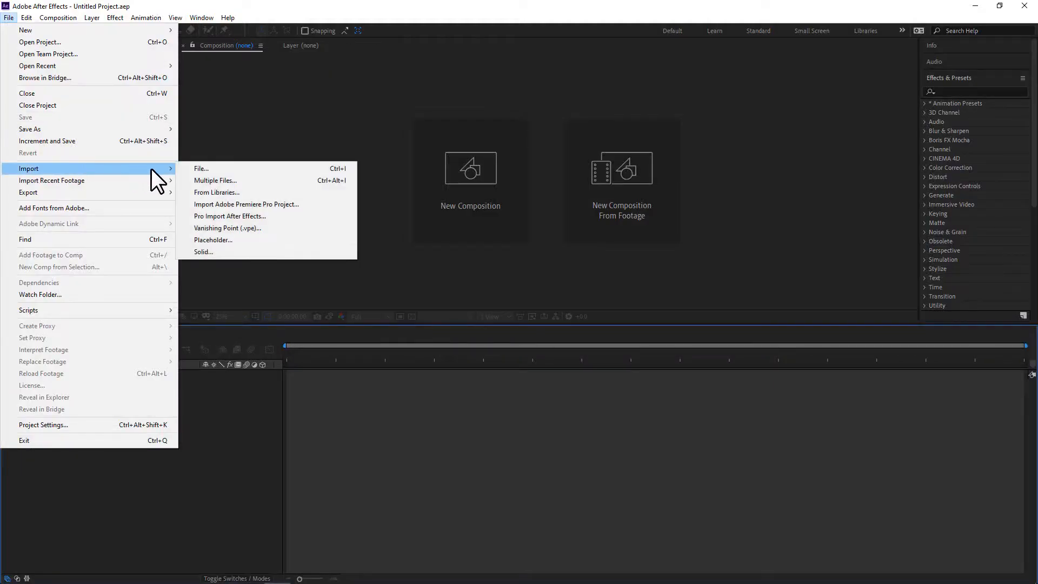
pyautogui.click(207, 171)
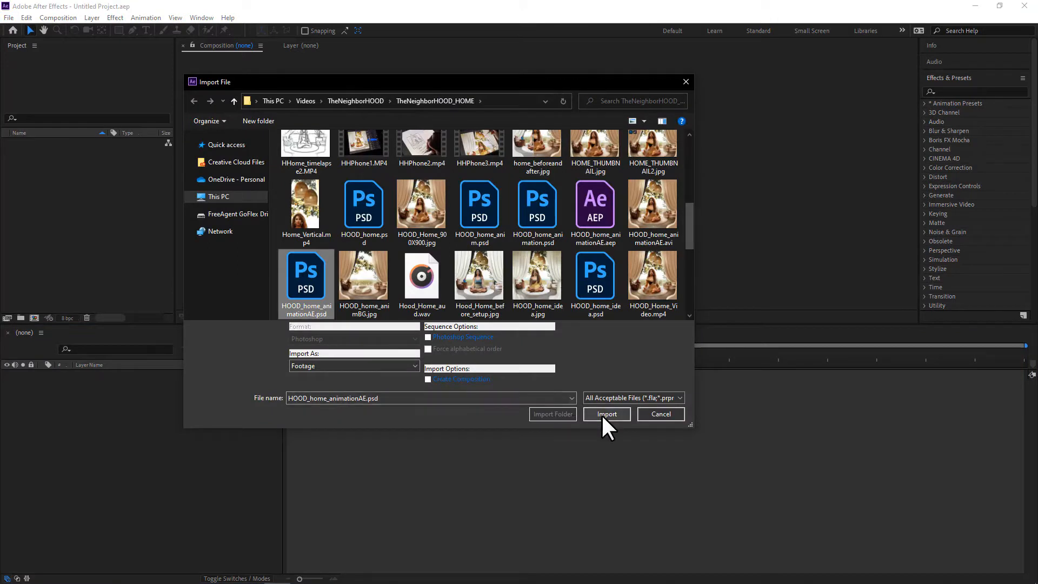
pyautogui.click(603, 415)
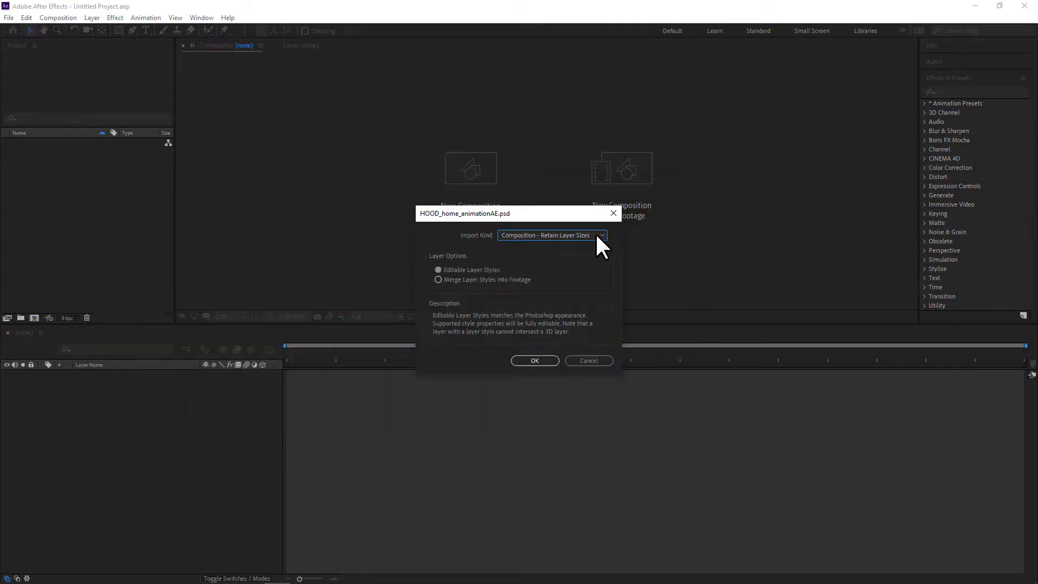
pyautogui.click(535, 359)
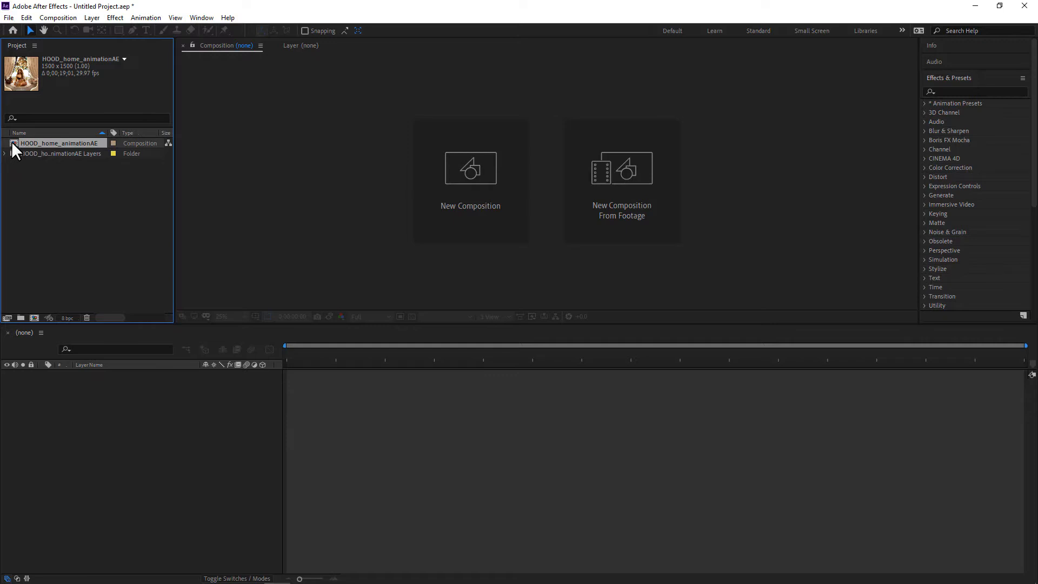
# - Look through the imported layers folder, close it again and open the HOOD_home_animationAE composition
pyautogui.click(5, 154)
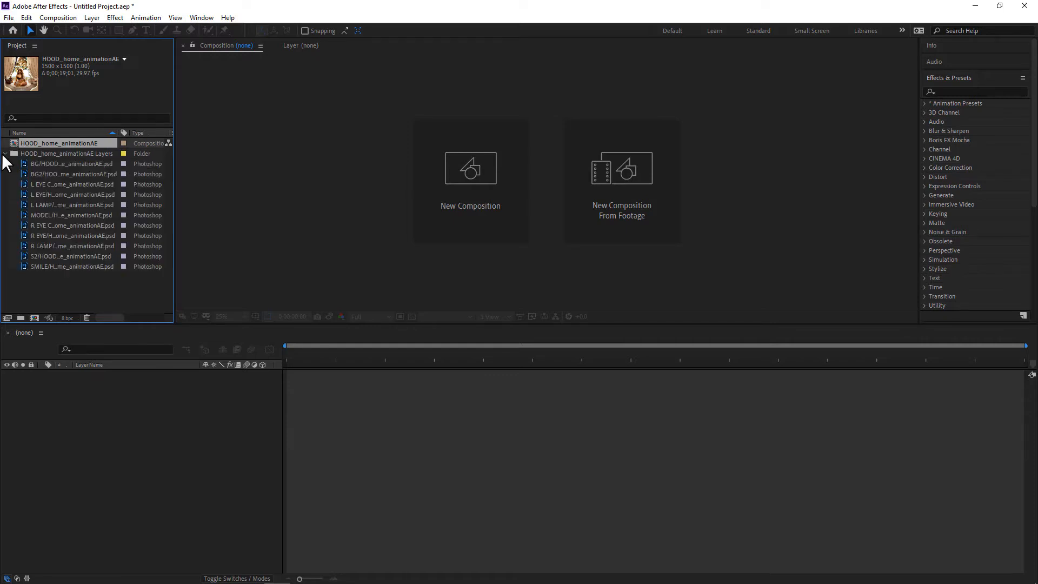
pyautogui.click(6, 154)
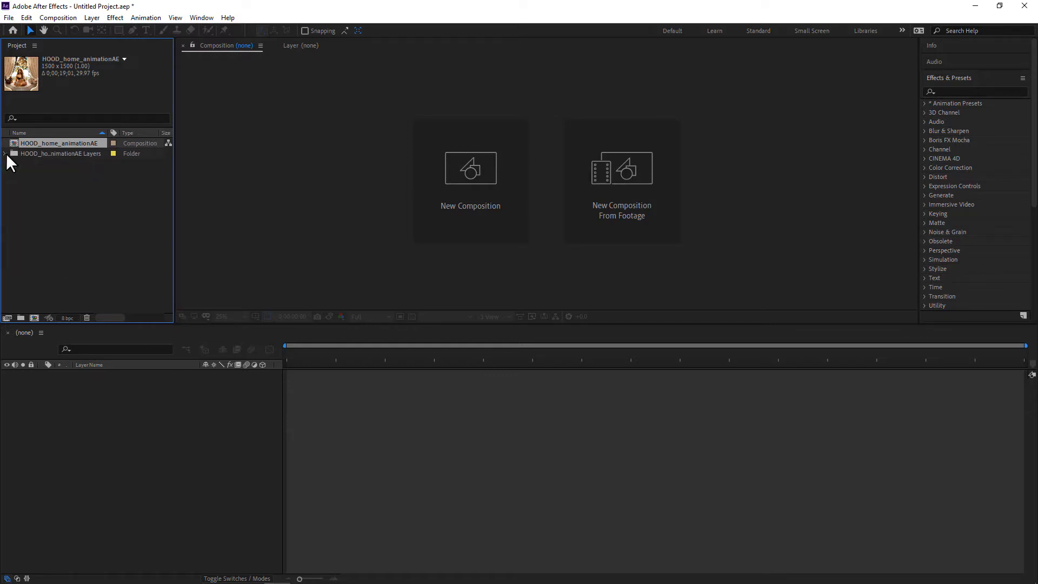
pyautogui.doubleClick(47, 142)
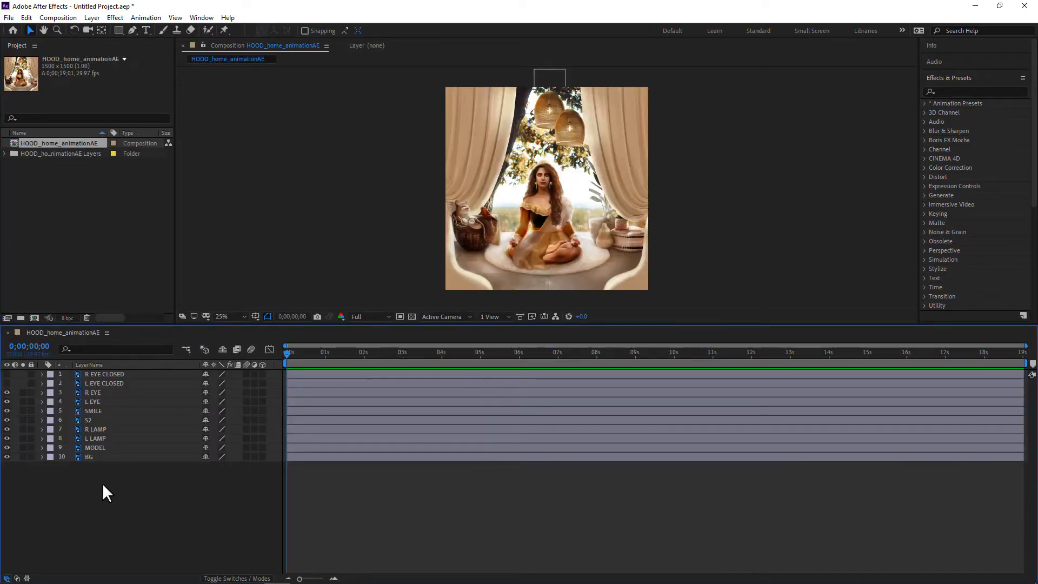
# - Check the separated cutouts by hiding and showing the MODEL, L LAMP and R LAMP layers
pyautogui.click(7, 448)
pyautogui.click(7, 448)
pyautogui.click(7, 439)
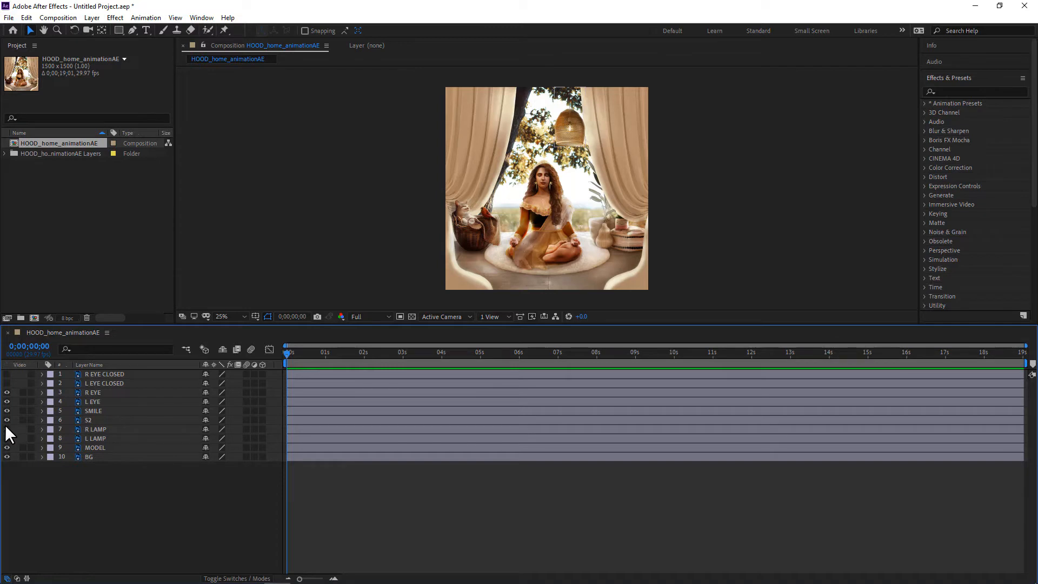
pyautogui.click(7, 429)
pyautogui.click(7, 429)
pyautogui.click(7, 438)
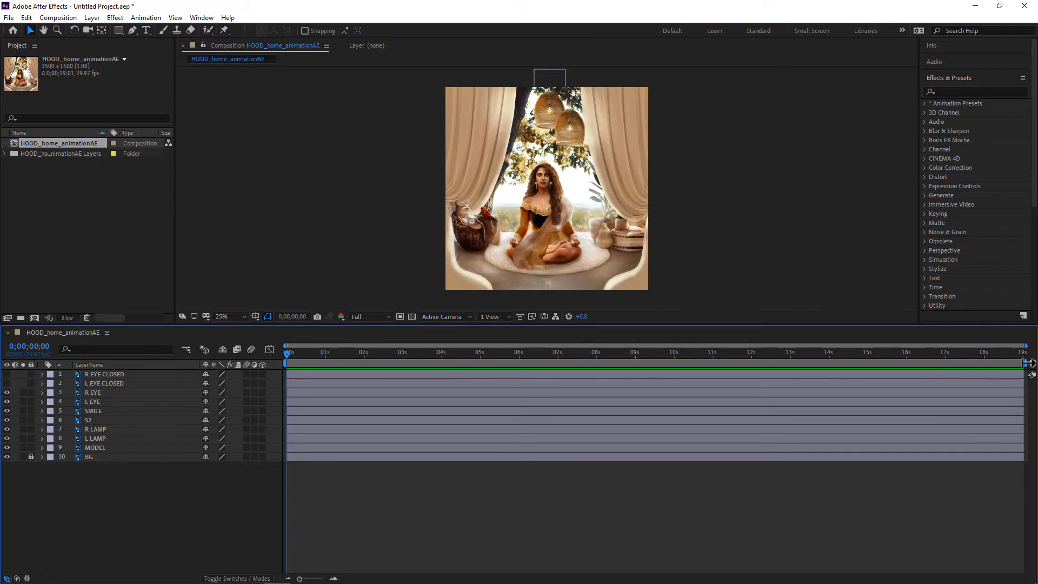
# - Shorten the composition's work area to end at 8 seconds and activate the Puppet pin tool
pyautogui.moveTo(1024, 362); pyautogui.dragTo(604, 374)
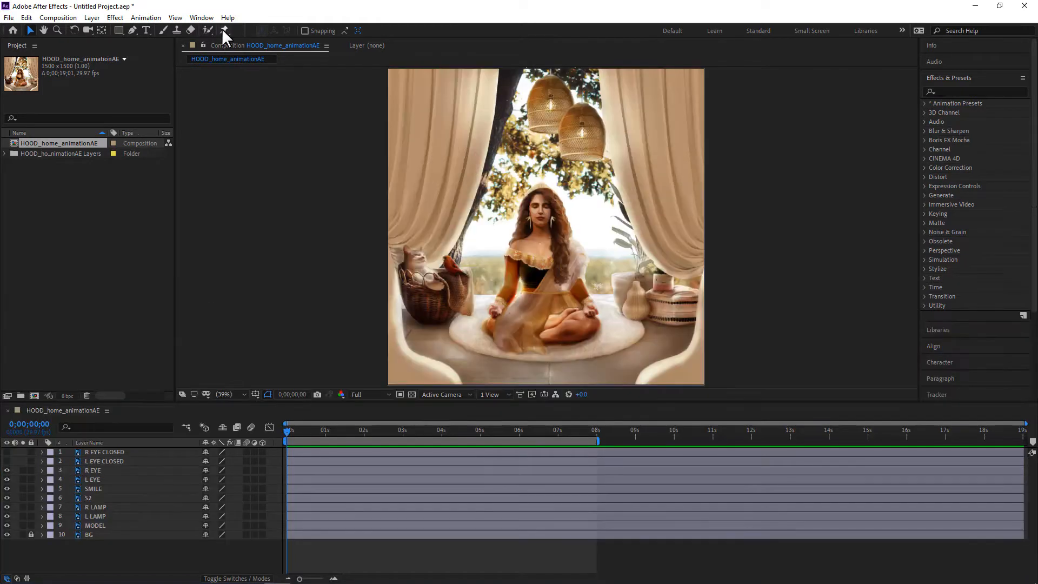
pyautogui.click(220, 28)
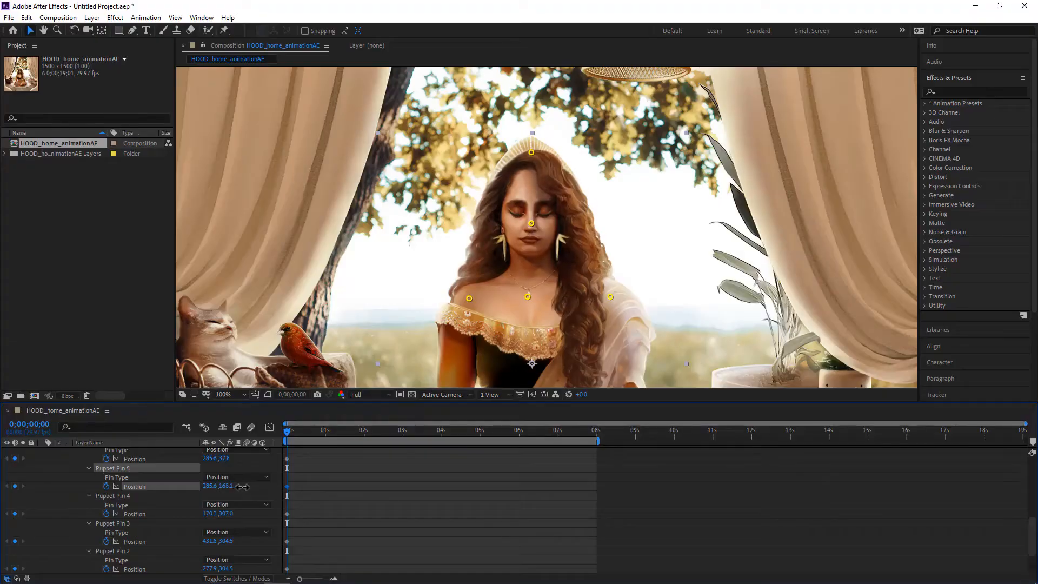
# - Try out pin deformation by shifting the face pin vertically and raising Puppet Pin 4 on the shoulder to a Y position of 232
pyautogui.moveTo(224, 485); pyautogui.dragTo(463, 436)
pyautogui.click(469, 299)
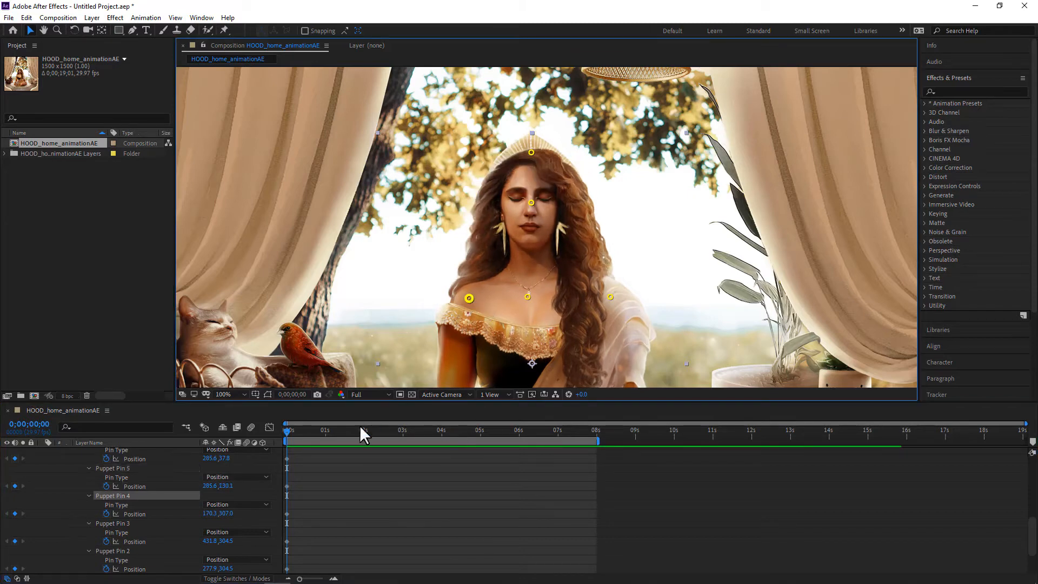
pyautogui.moveTo(225, 513); pyautogui.dragTo(204, 499)
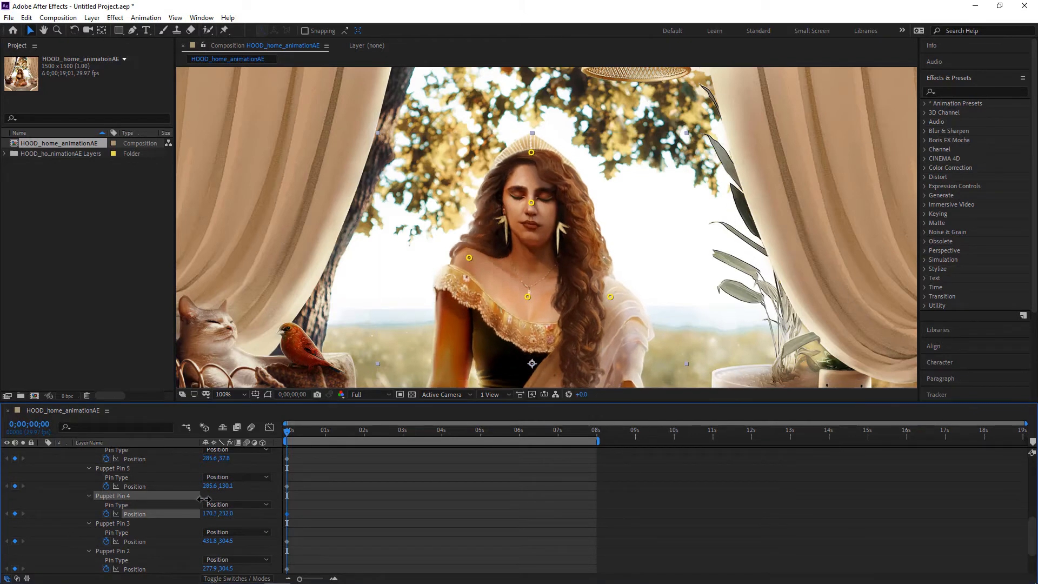
# - Place Puppet Position pins on the MODEL layer at the legs, chest, both shoulders, face and crown
pyautogui.click(224, 30)
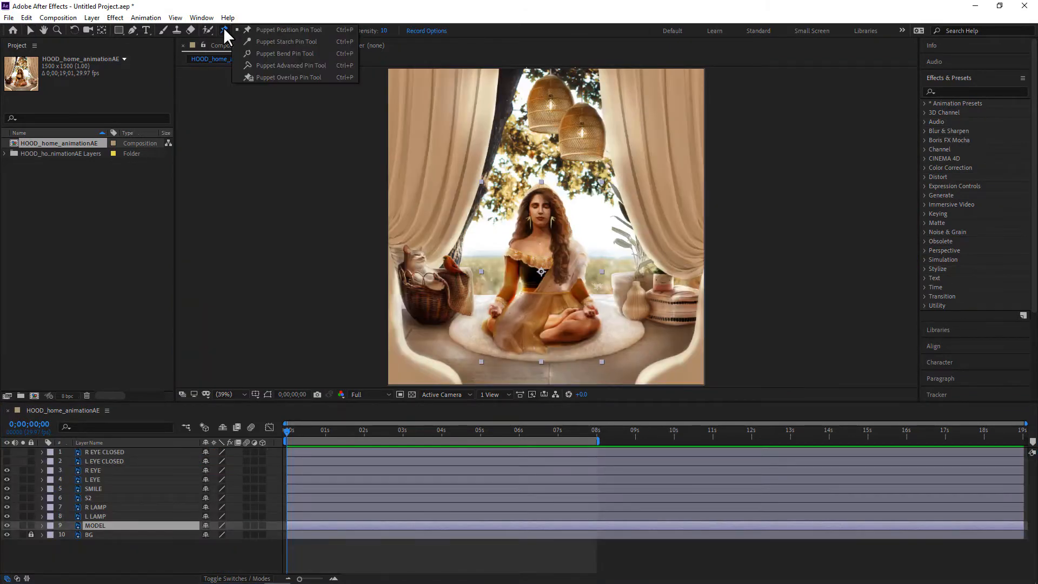
pyautogui.click(288, 30)
pyautogui.click(546, 328)
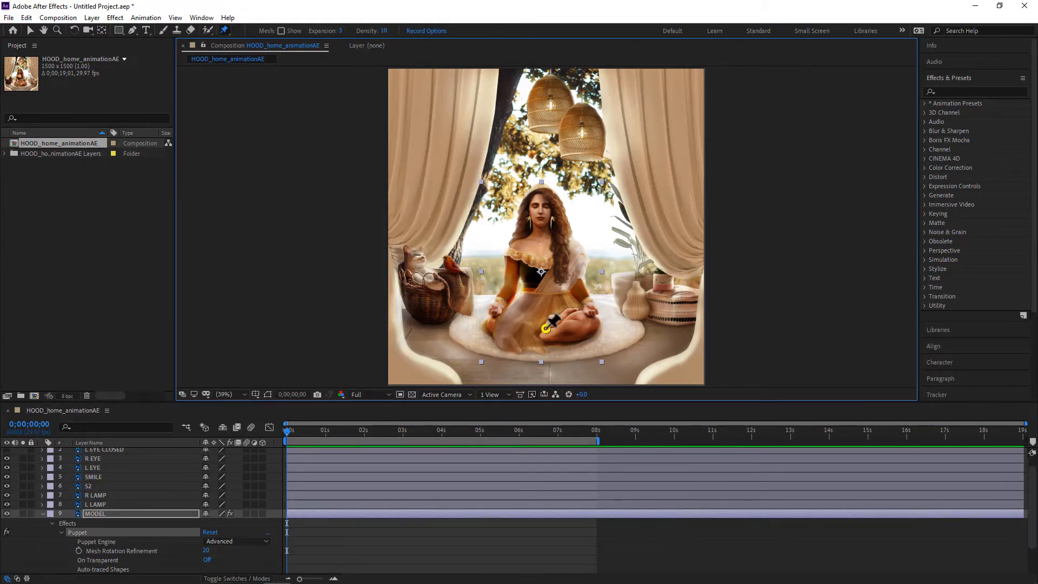
pyautogui.click(538, 245)
pyautogui.click(572, 245)
pyautogui.click(516, 246)
pyautogui.click(540, 208)
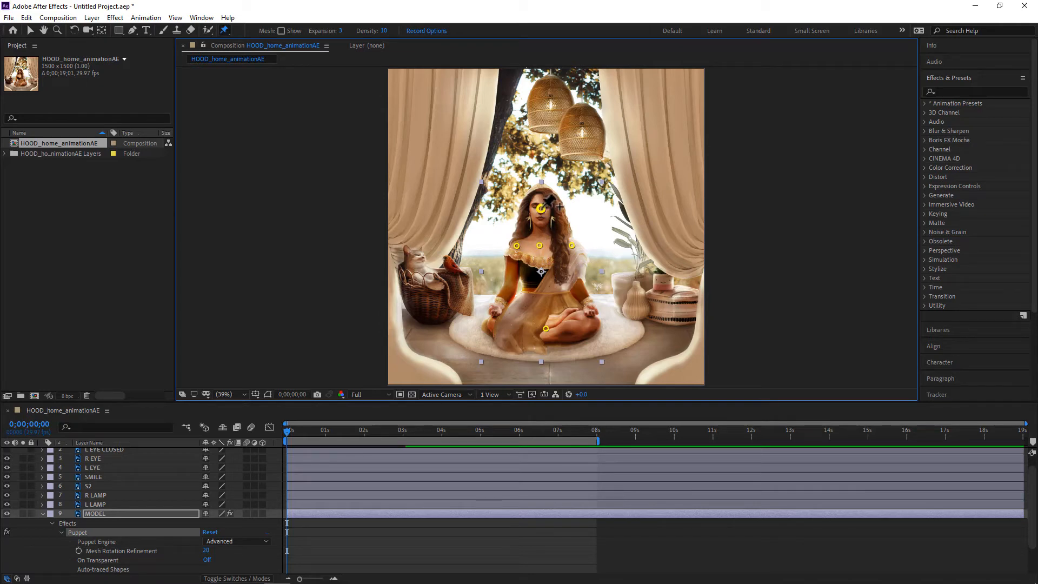
pyautogui.click(540, 189)
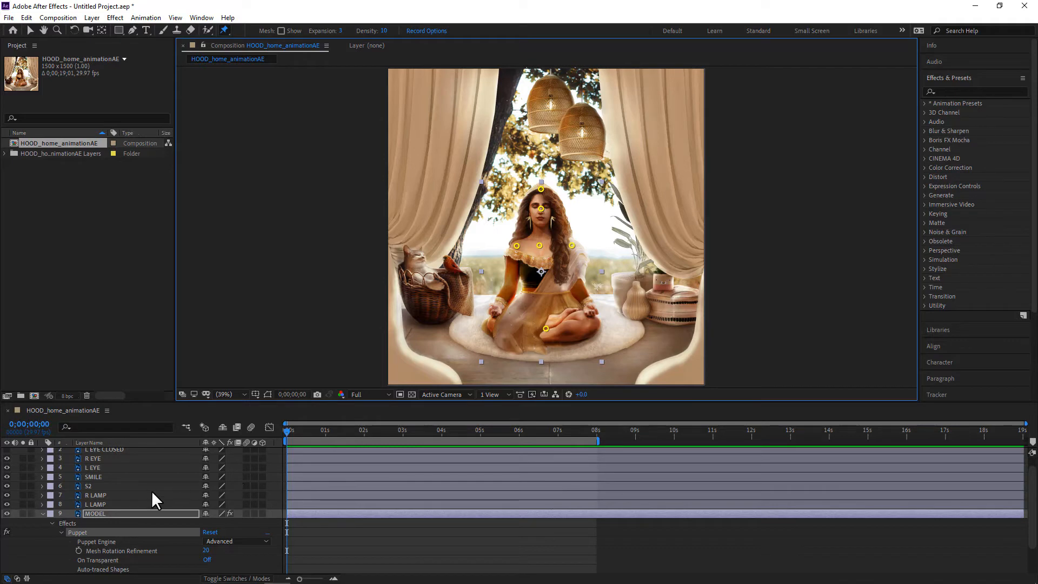
# - Try moving Puppet Pin 2 on the chest through its vertical position and undo the change
pyautogui.scroll(-3, 151, 489)
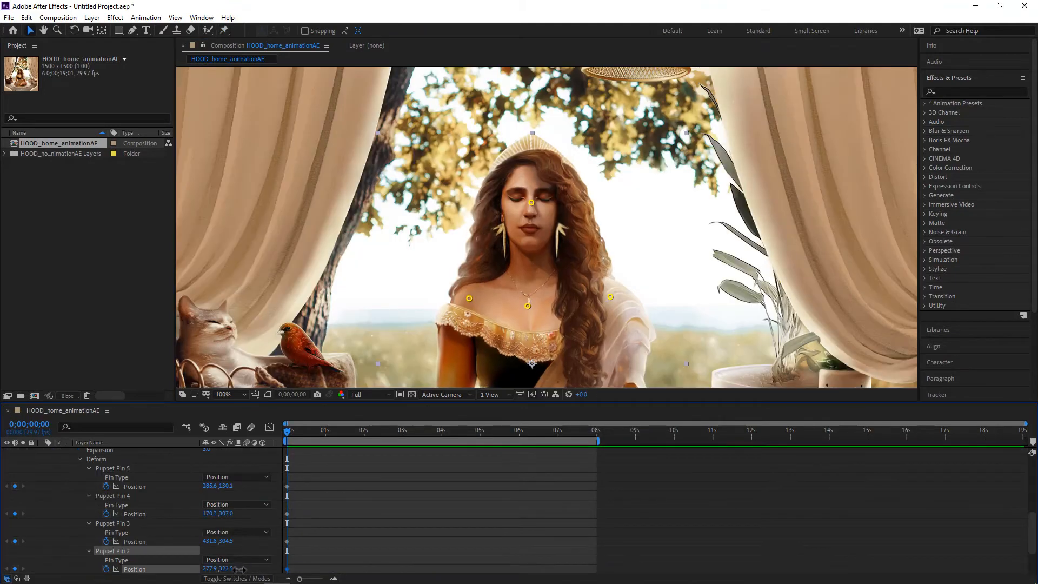
pyautogui.moveTo(224, 567)
pyautogui.mouseDown()
pyautogui.moveTo(258, 568)
pyautogui.moveTo(215, 556)
pyautogui.mouseUp()
pyautogui.hotkey('ctrl', 'z')
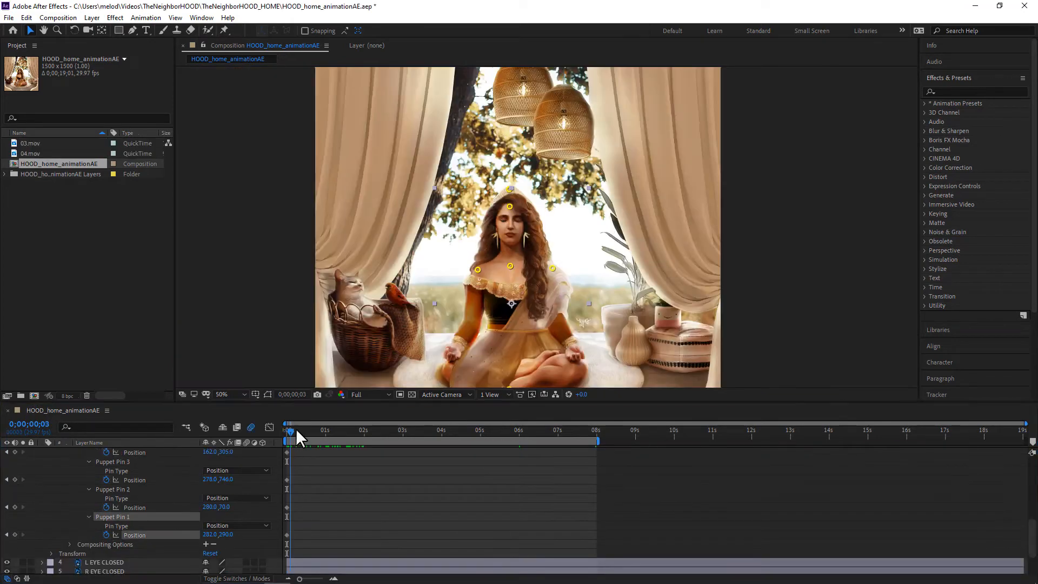
# - Try adjusting the vertical position of Puppet Pin 1 at 2 seconds and scrub through the timeline to preview the pin animation
pyautogui.moveTo(297, 428); pyautogui.dragTo(365, 430)
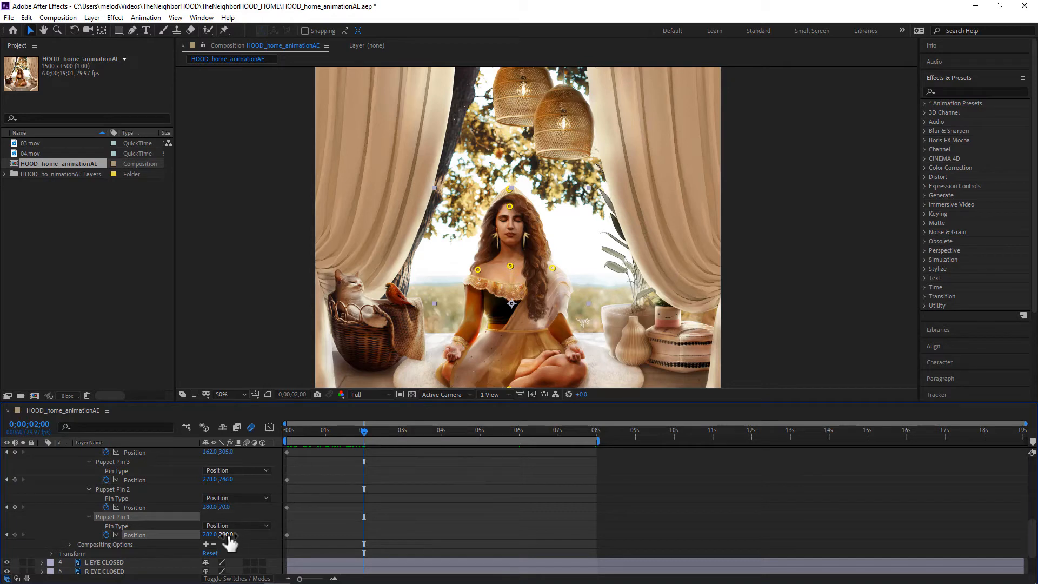
pyautogui.moveTo(227, 535); pyautogui.dragTo(206, 535)
pyautogui.moveTo(227, 535); pyautogui.dragTo(232, 534)
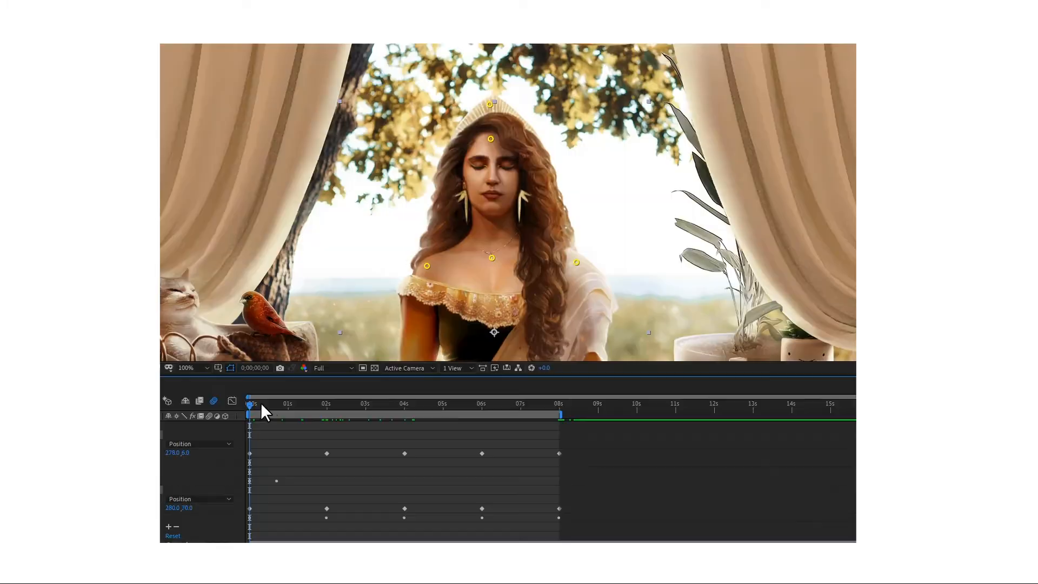
pyautogui.moveTo(261, 404); pyautogui.dragTo(540, 417)
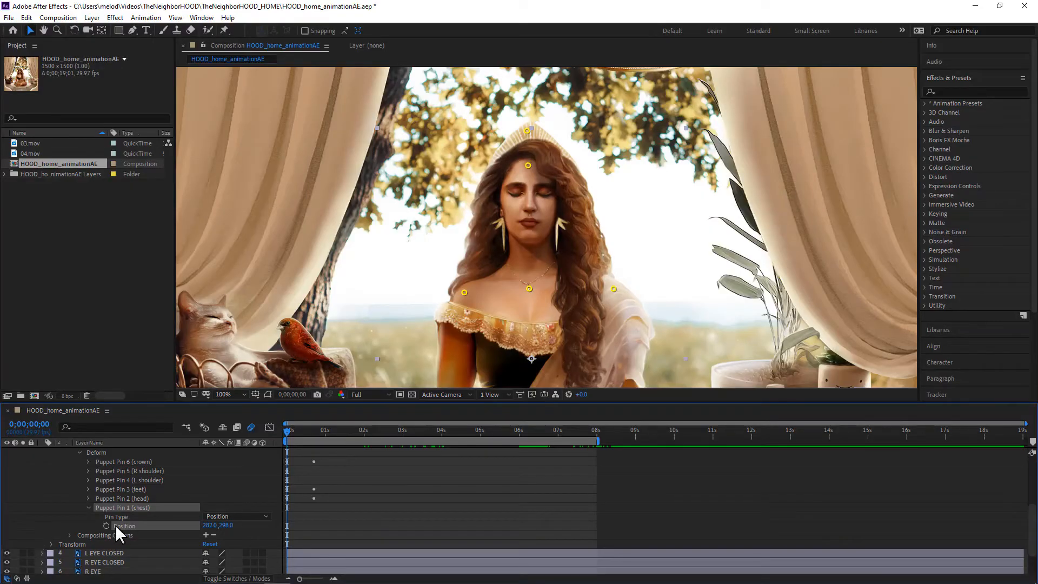
# - Start position keyframing for the chest pin at 0 seconds and set its Y position to 290 at 2 seconds
pyautogui.click(106, 525)
pyautogui.moveTo(285, 432); pyautogui.dragTo(362, 436)
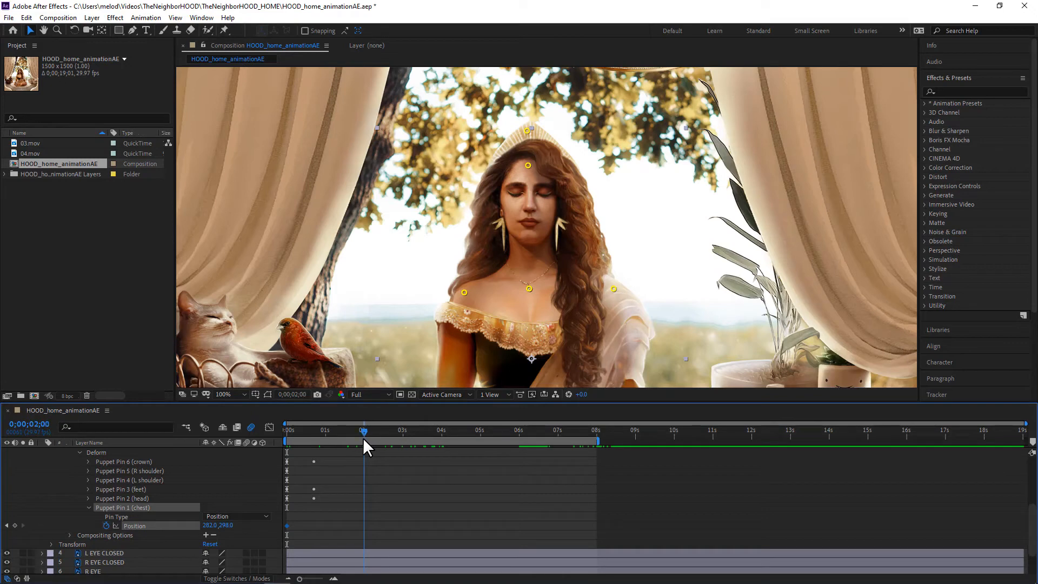
pyautogui.click(226, 525)
pyautogui.write('290')
pyautogui.press('Return')
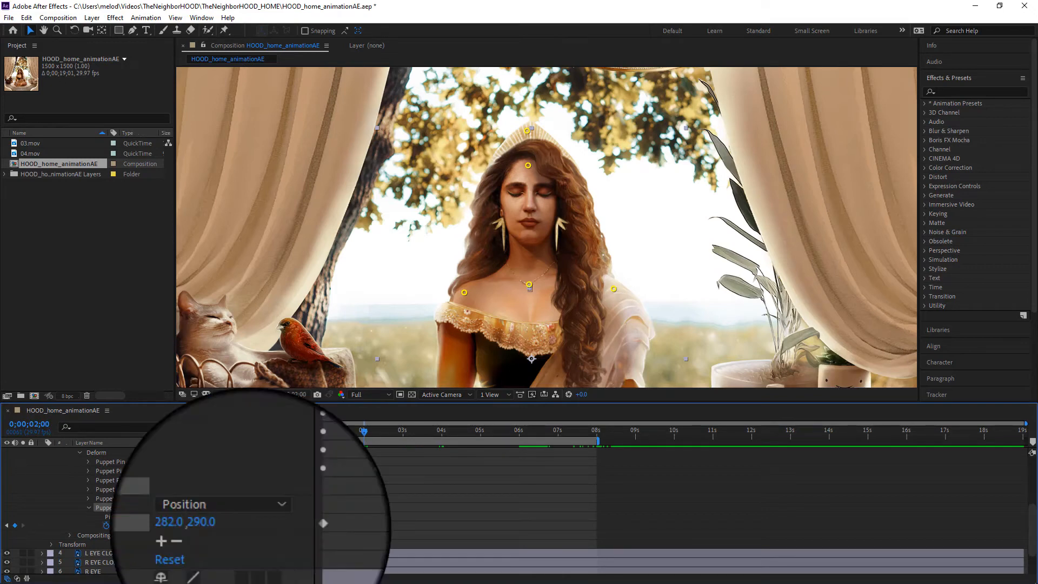
# - Set the chest pin's Y position to 298 at 4 seconds
pyautogui.moveTo(364, 431); pyautogui.dragTo(442, 437)
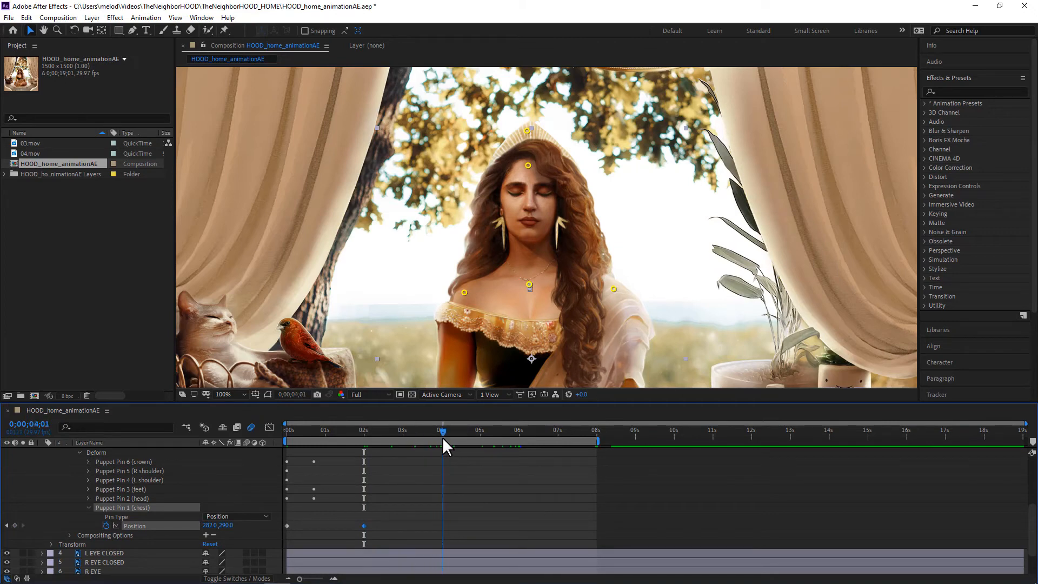
pyautogui.click(225, 525)
pyautogui.write('298')
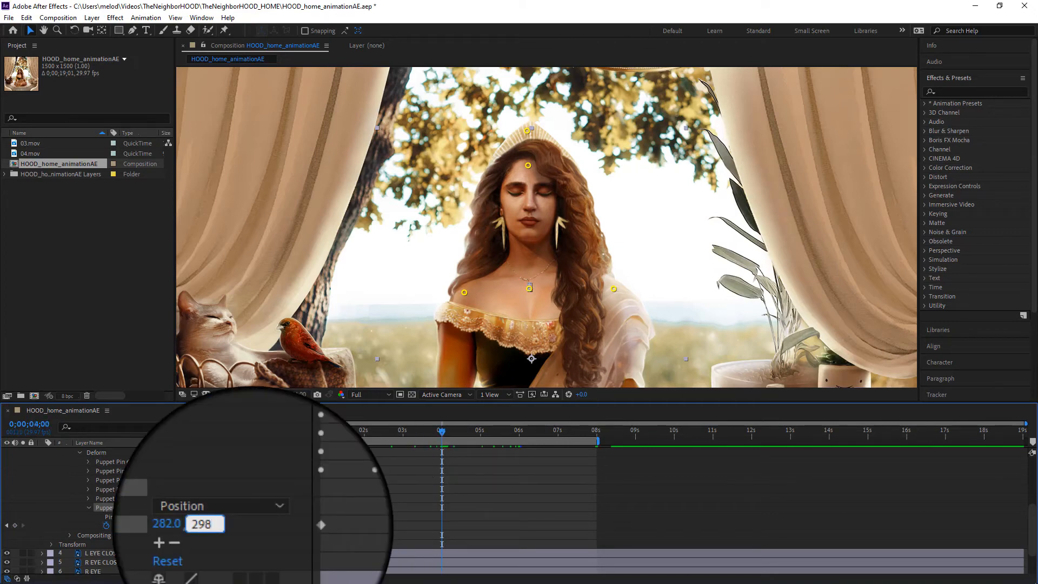
pyautogui.press('Return')
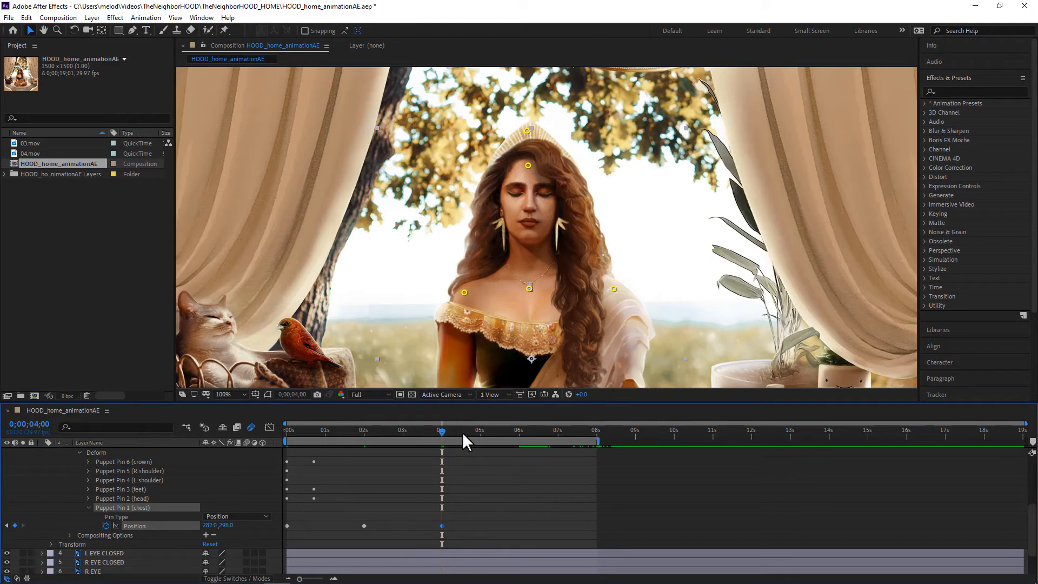
# - Keyframe the chest pin's Y position at 290 at the 6-second mark
pyautogui.moveTo(462, 433); pyautogui.dragTo(520, 436)
pyautogui.click(228, 524)
pyautogui.write('2')
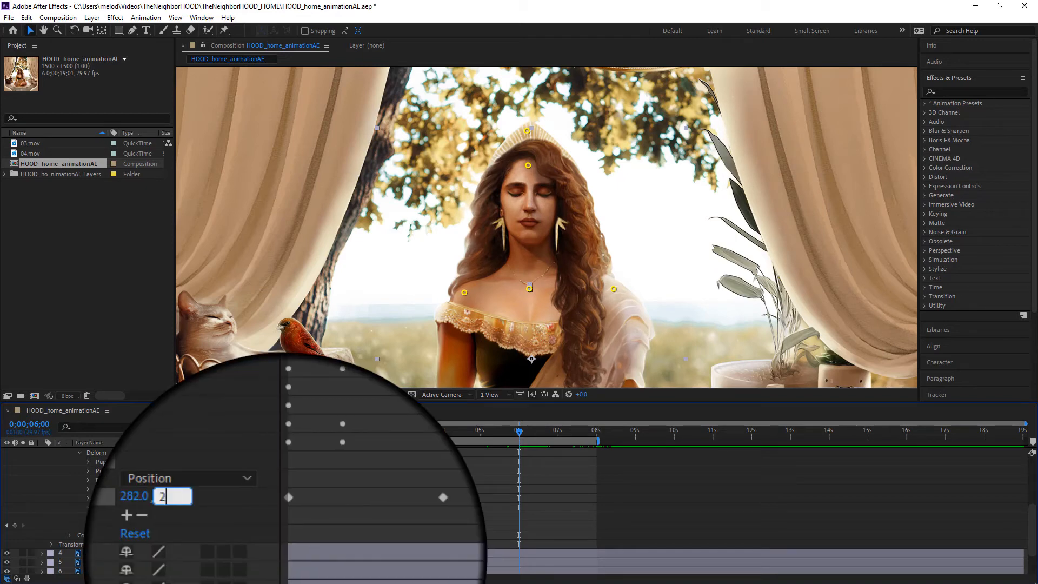
pyautogui.write('90')
pyautogui.press('Return')
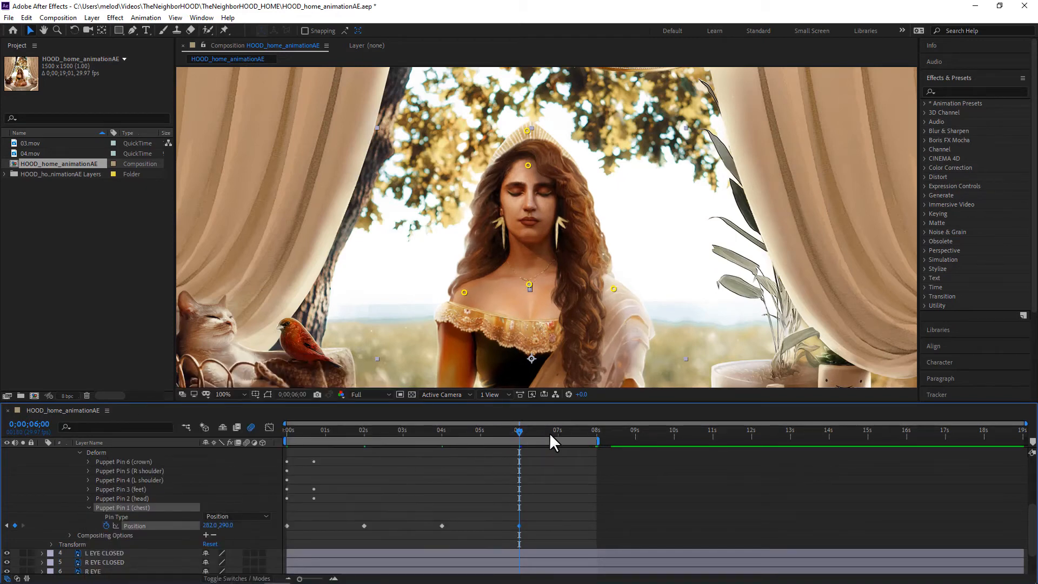
# - Finish the chest pin's second breathing cycle with a Y position of 298 at 8 seconds
pyautogui.moveTo(549, 432); pyautogui.dragTo(598, 432)
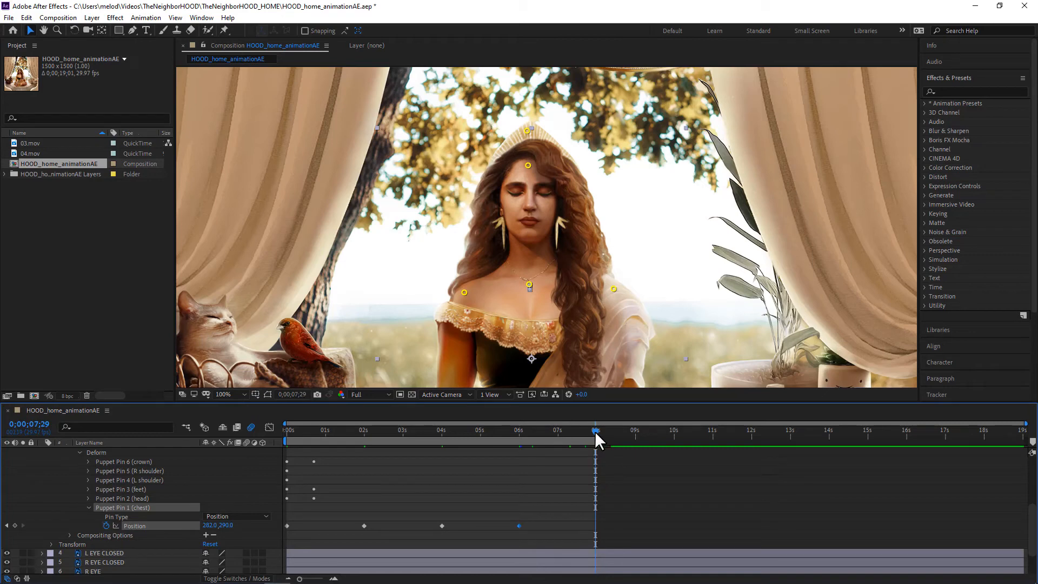
pyautogui.click(598, 428)
pyautogui.moveTo(598, 428); pyautogui.dragTo(596, 428)
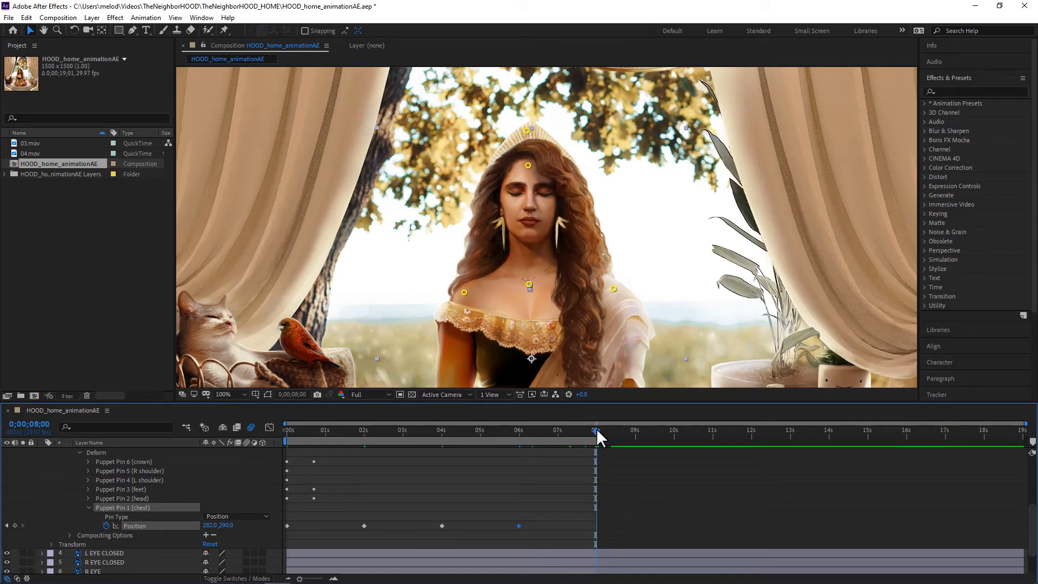
pyautogui.click(223, 525)
pyautogui.write('298')
pyautogui.press('Return')
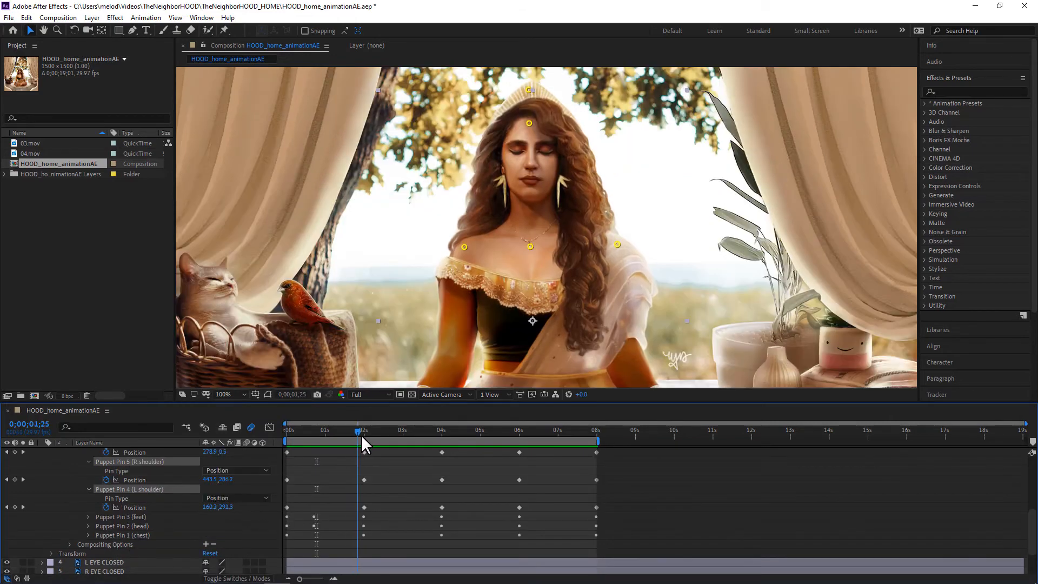
# - Preview the puppet pin breathing animation by scrubbing to 8 seconds and playing the composition
pyautogui.moveTo(361, 435); pyautogui.dragTo(595, 443)
pyautogui.press('space')
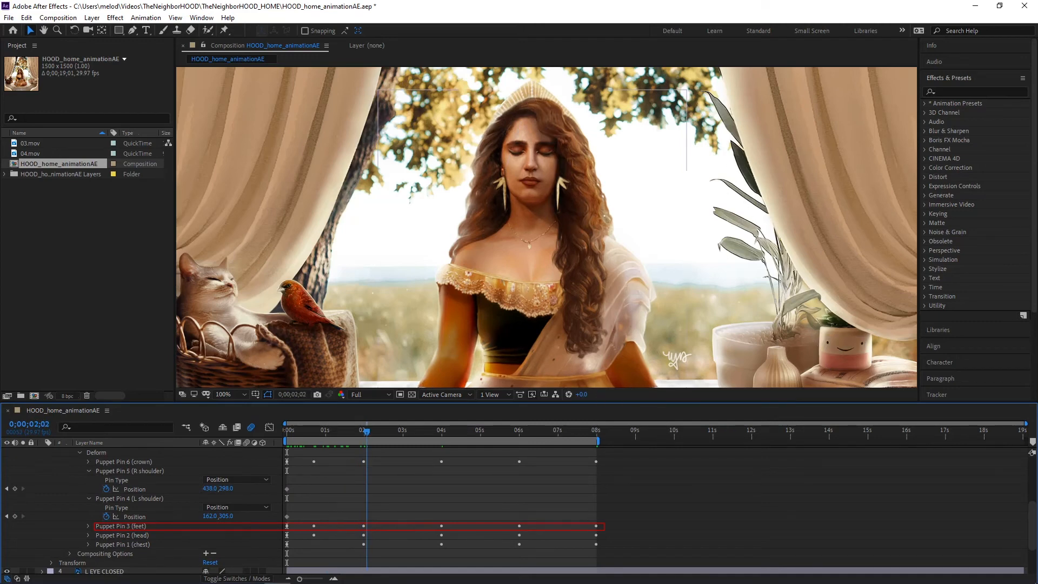
pyautogui.press('space')
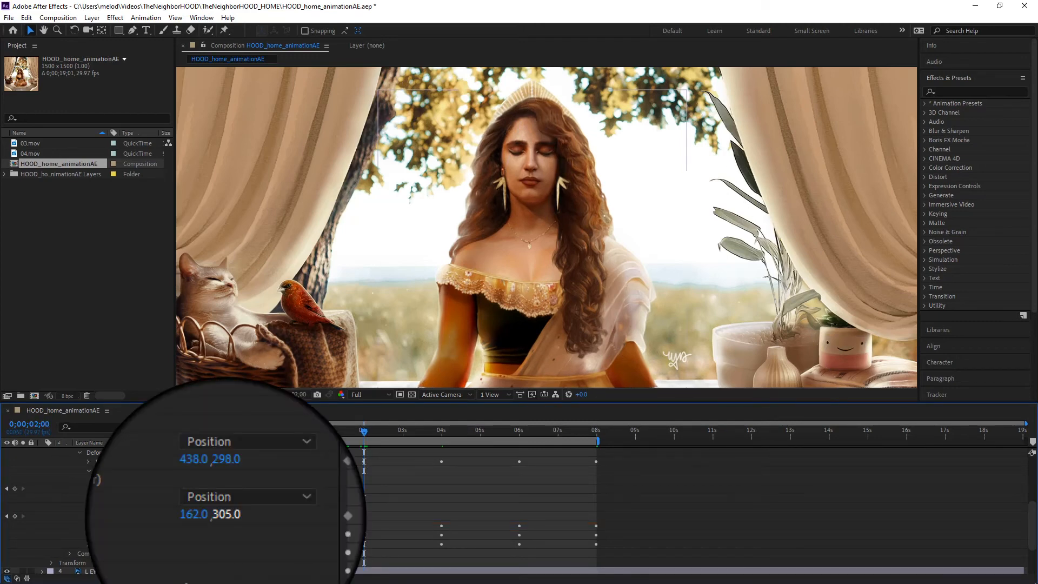
# - At 2 seconds, set the Y position of the L shoulder pin to 290 and the R shoulder pin to 285
pyautogui.click(226, 515)
pyautogui.write('290')
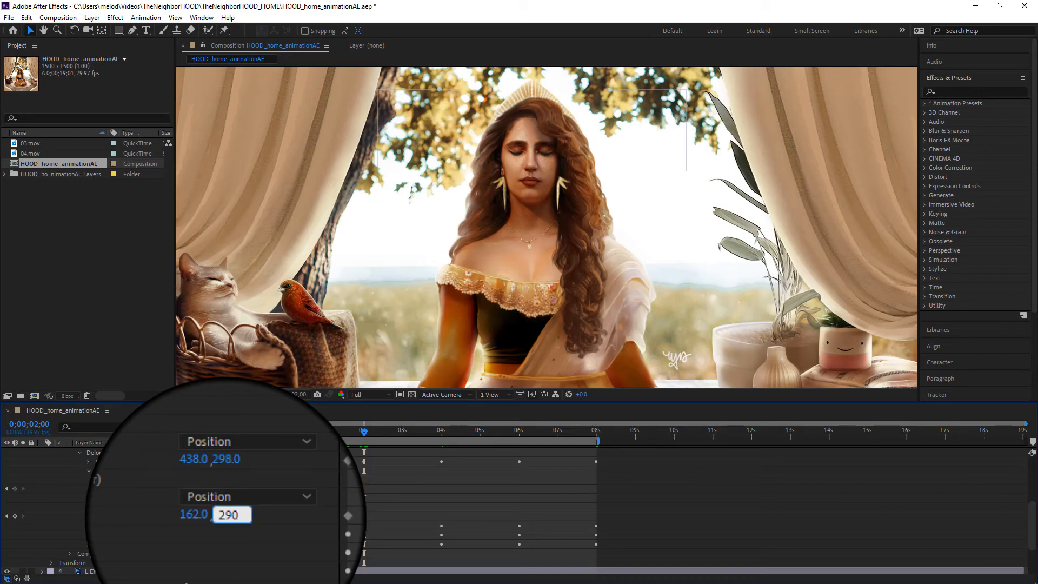
pyautogui.press('Return')
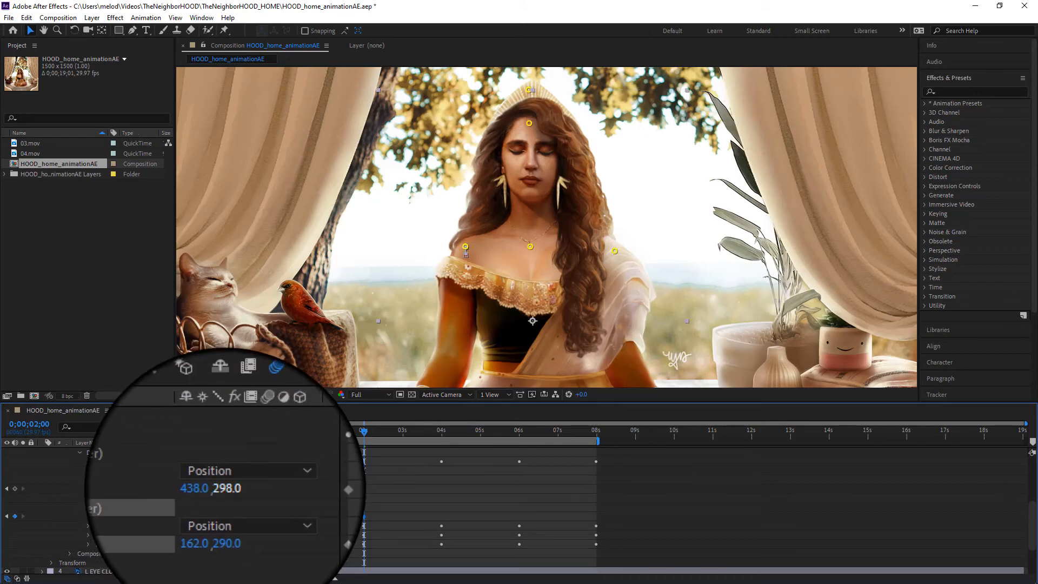
pyautogui.click(227, 488)
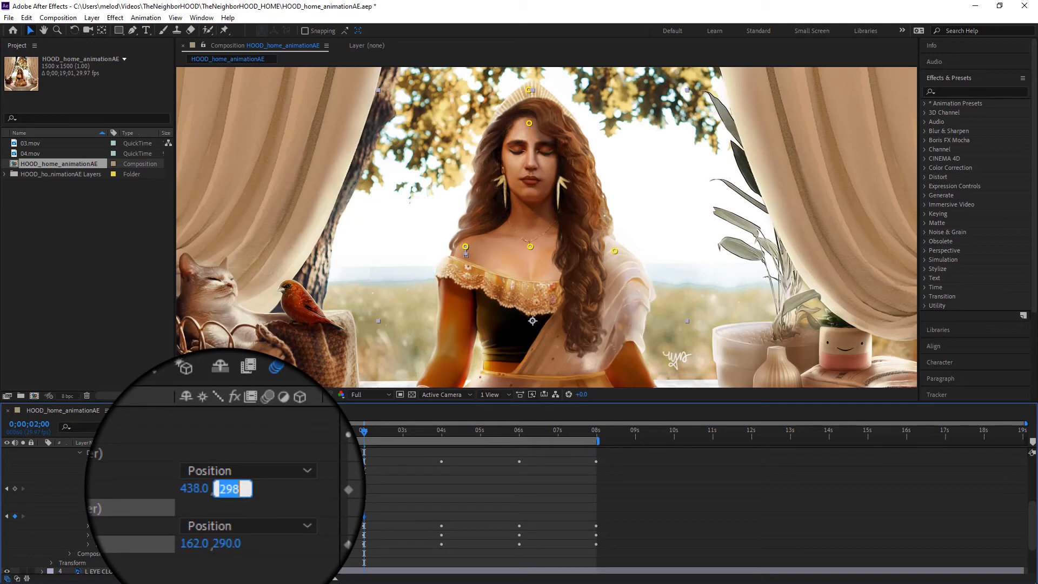
pyautogui.write('285')
pyautogui.press('Return')
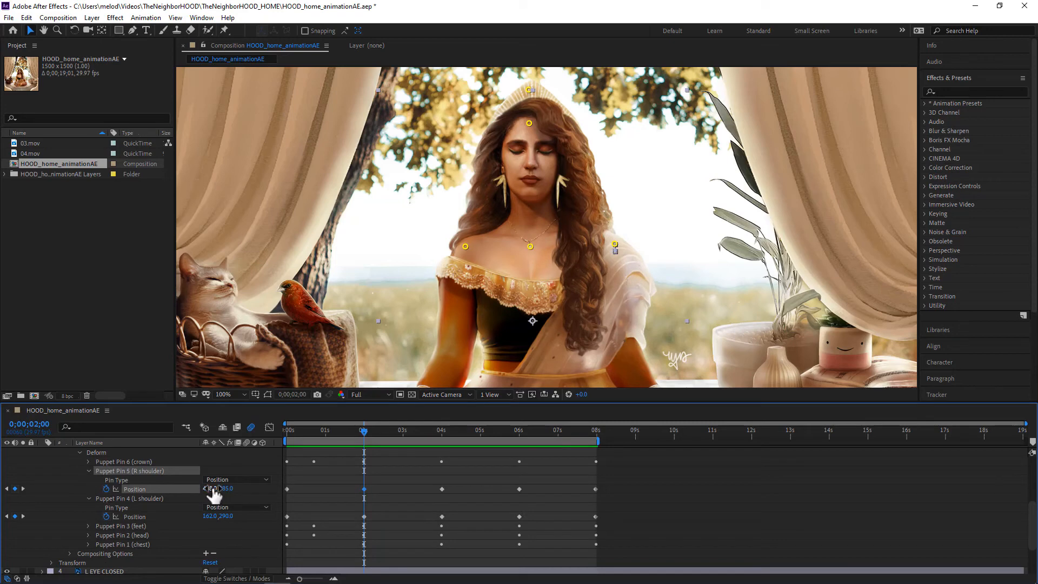
# - Widen the shoulders at 2 seconds by setting the R shoulder pin's X position to 444 and the L shoulder pin's to 160
pyautogui.click(212, 488)
pyautogui.write('444')
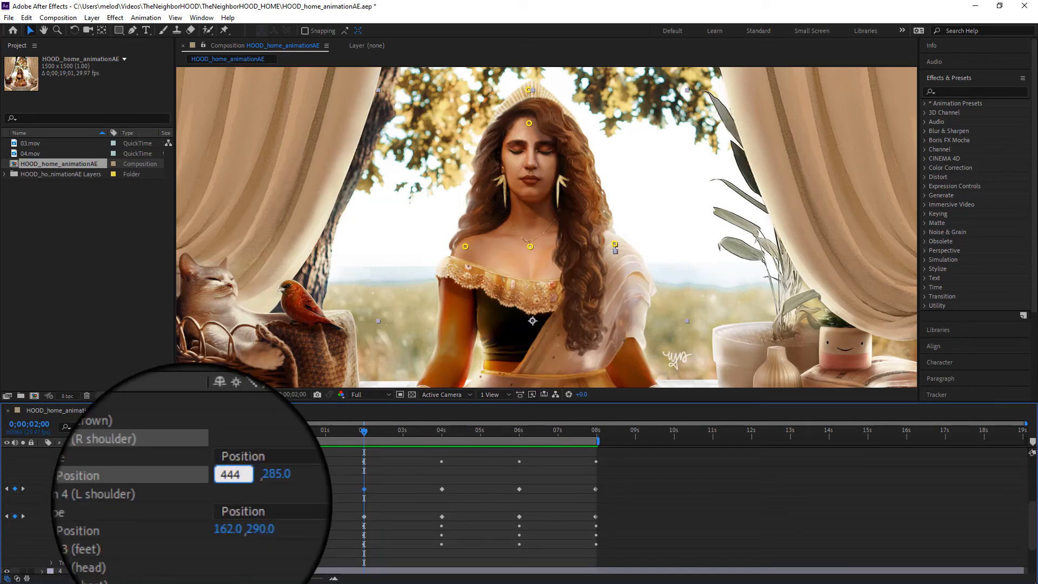
pyautogui.press('Return')
pyautogui.click(210, 515)
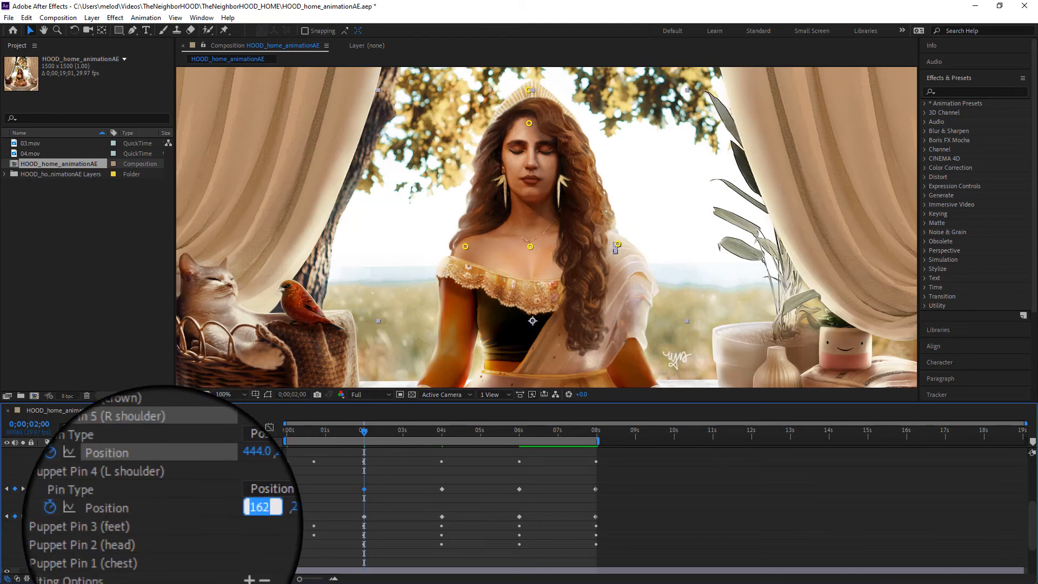
pyautogui.write('160')
pyautogui.press('Return')
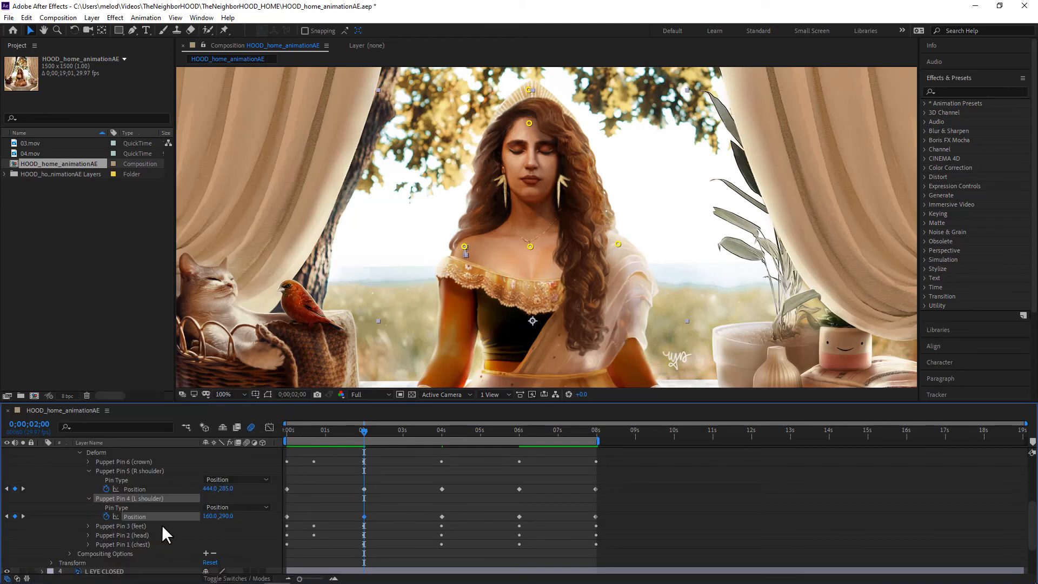
# - Set the R shoulder pin's X position to 444 at its 6-second keyframe
pyautogui.click(441, 434)
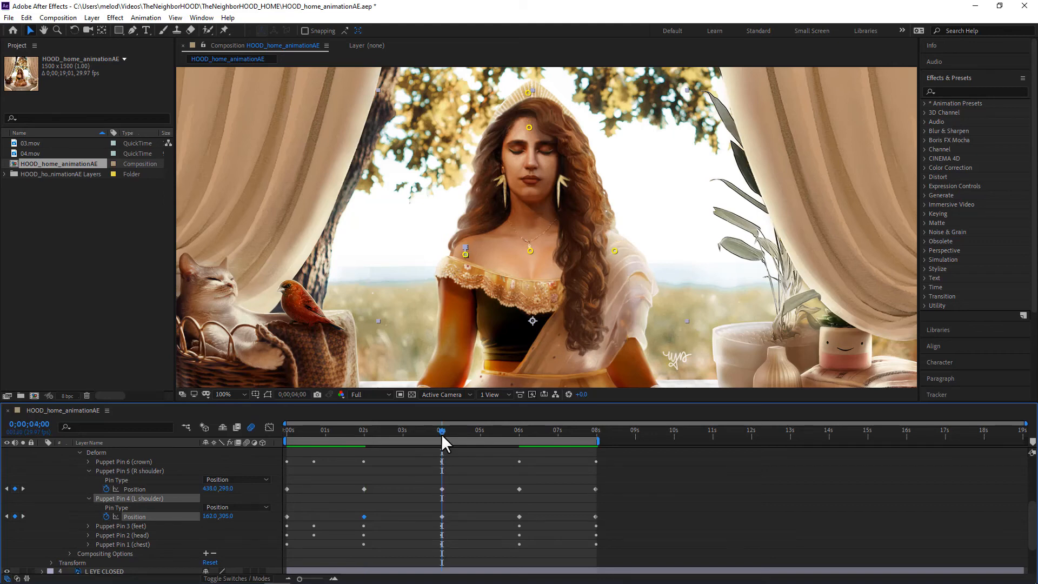
pyautogui.click(441, 489)
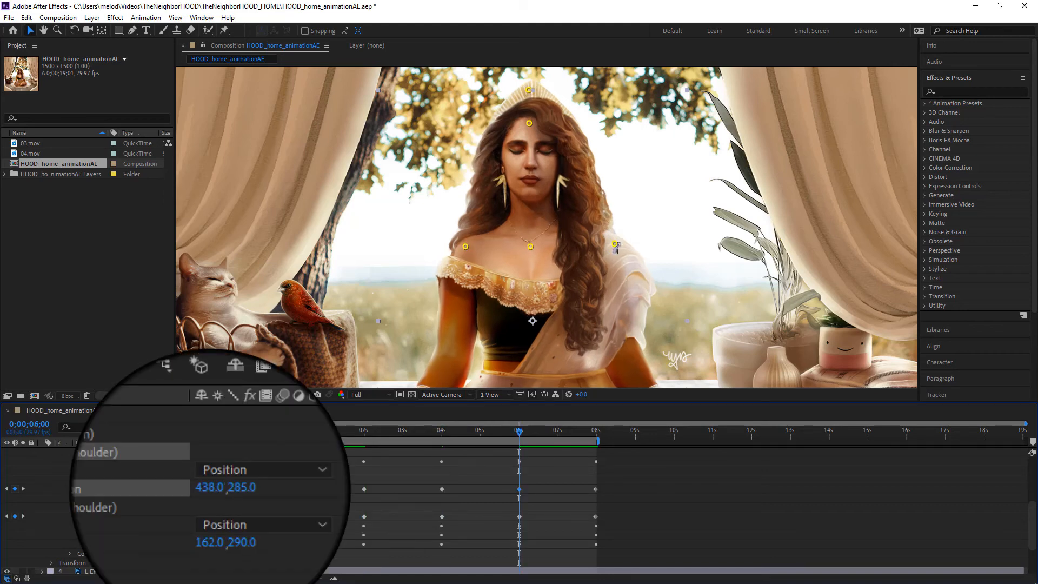
pyautogui.click(209, 487)
pyautogui.write('444')
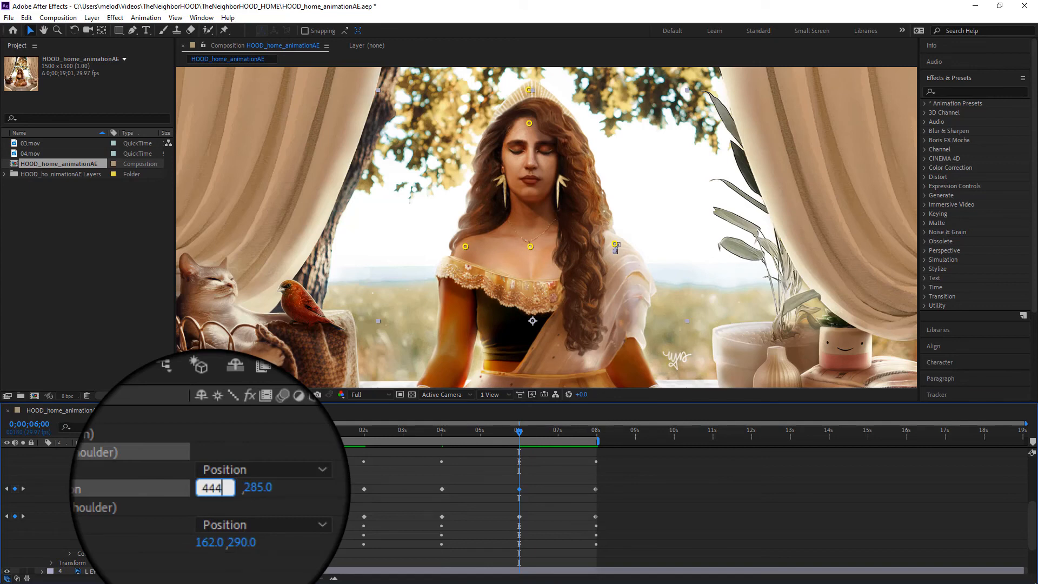
pyautogui.press('Return')
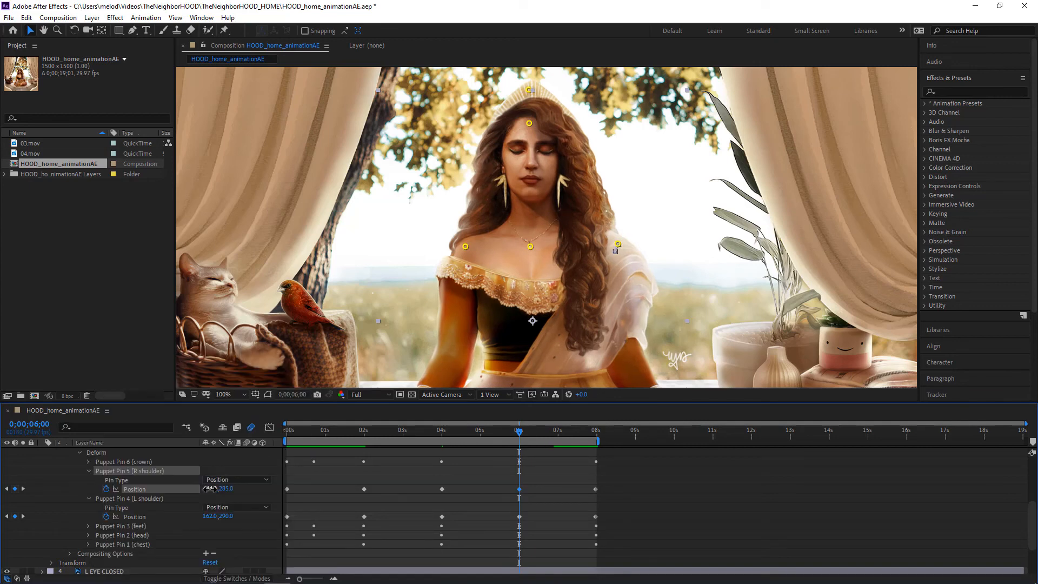
# - Change the L shoulder pin's X position to 160 at 6 seconds and move the playhead to 8 seconds
pyautogui.click(520, 517)
pyautogui.click(210, 516)
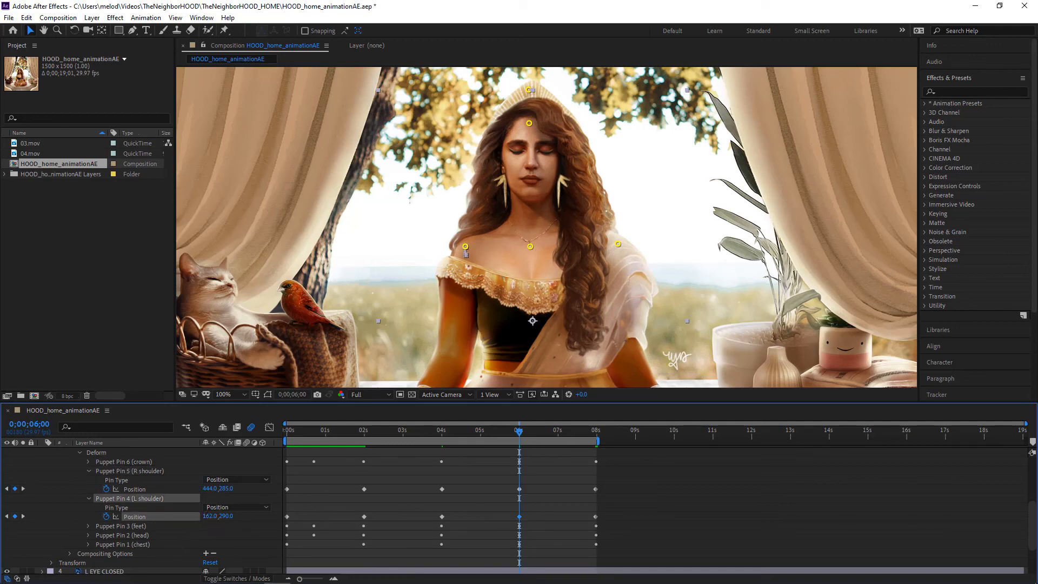
pyautogui.write('160')
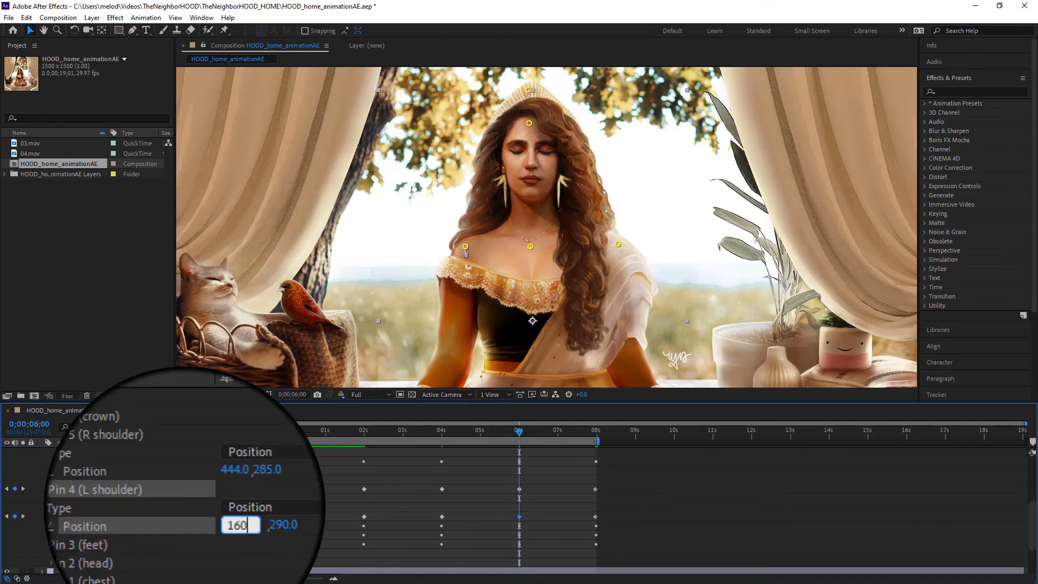
pyautogui.press('Return')
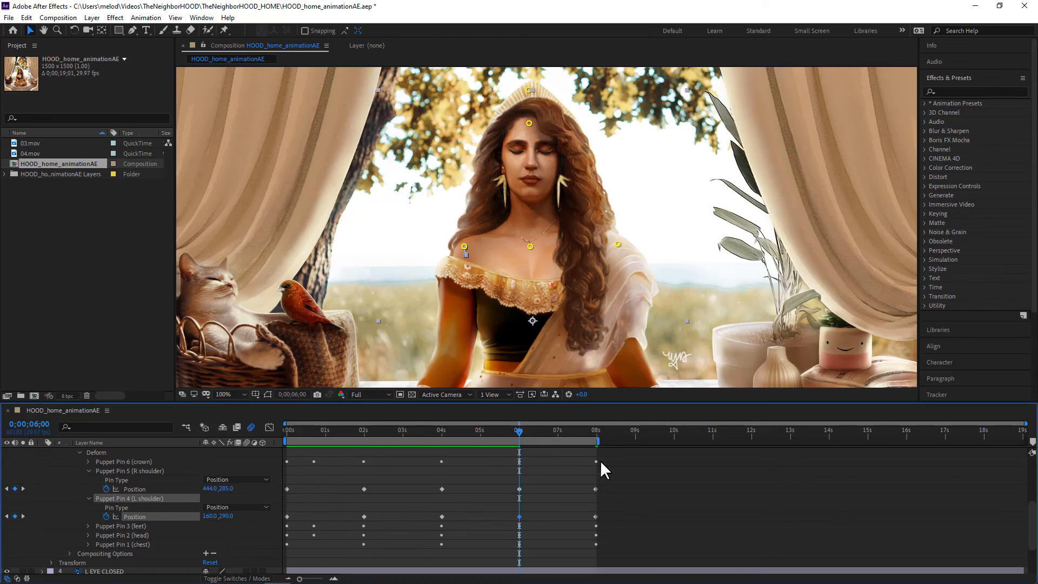
pyautogui.click(596, 433)
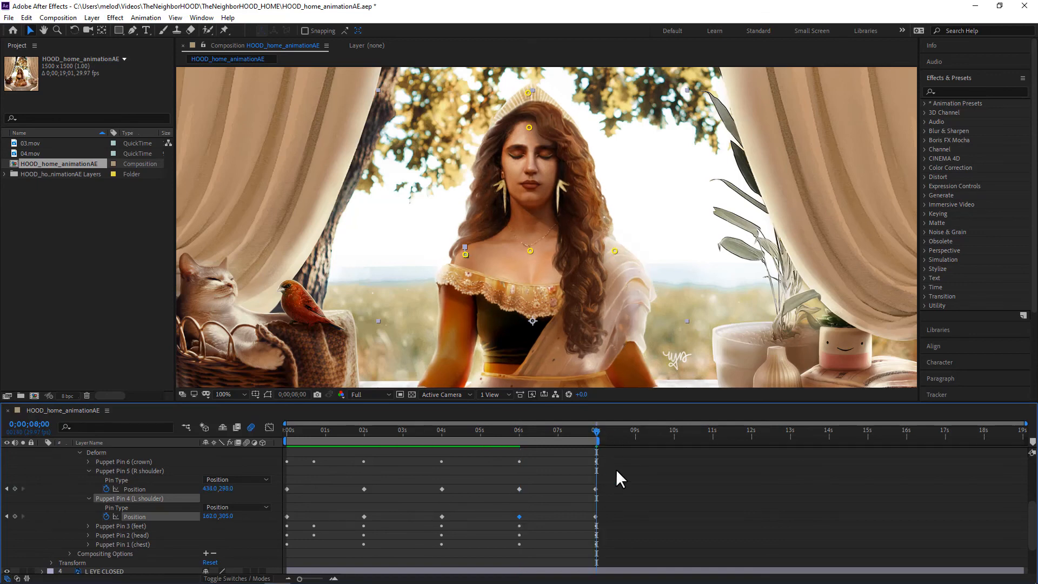